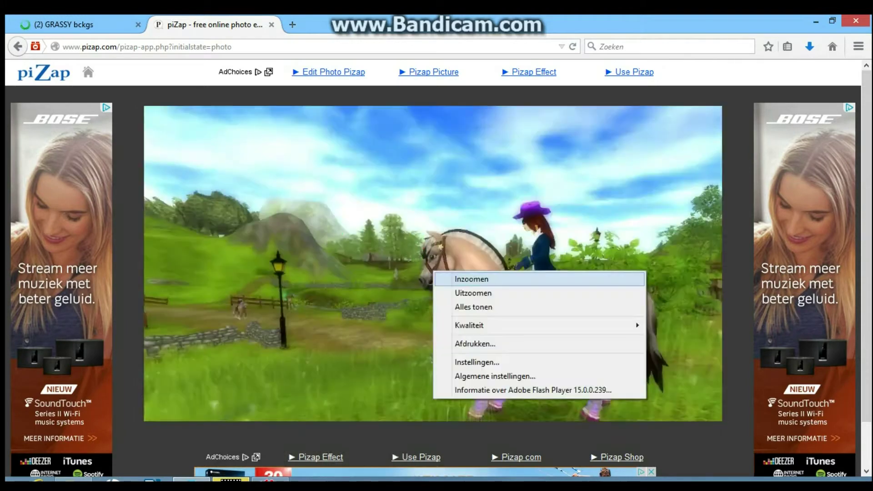
# Step: Position and rotate the blue rider's leg cutout over the saddle of the galloping horse
pyautogui.rightClick(439, 268)
pyautogui.click(450, 276)
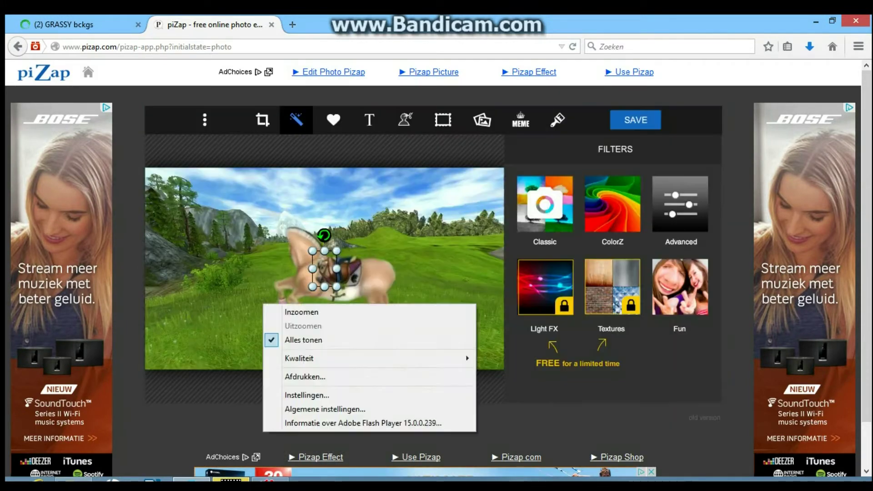
pyautogui.rightClick(276, 241)
pyautogui.moveTo(455, 225); pyautogui.dragTo(470, 232)
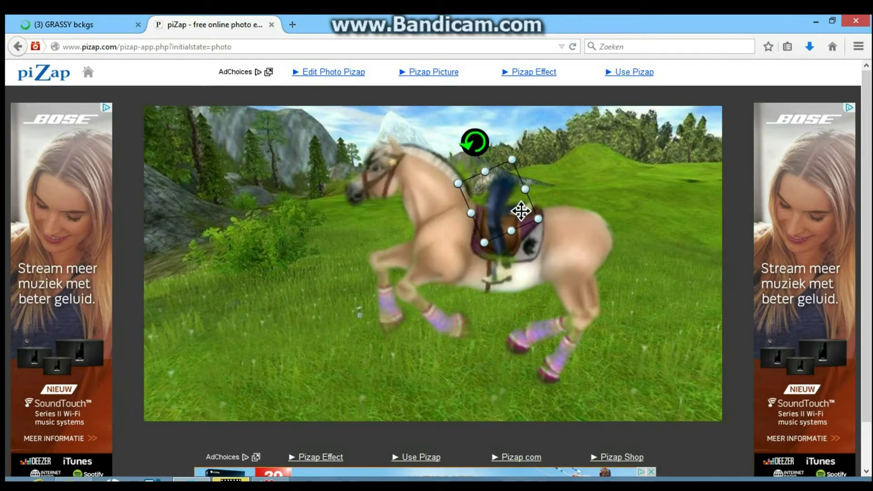
pyautogui.moveTo(521, 210); pyautogui.dragTo(522, 212)
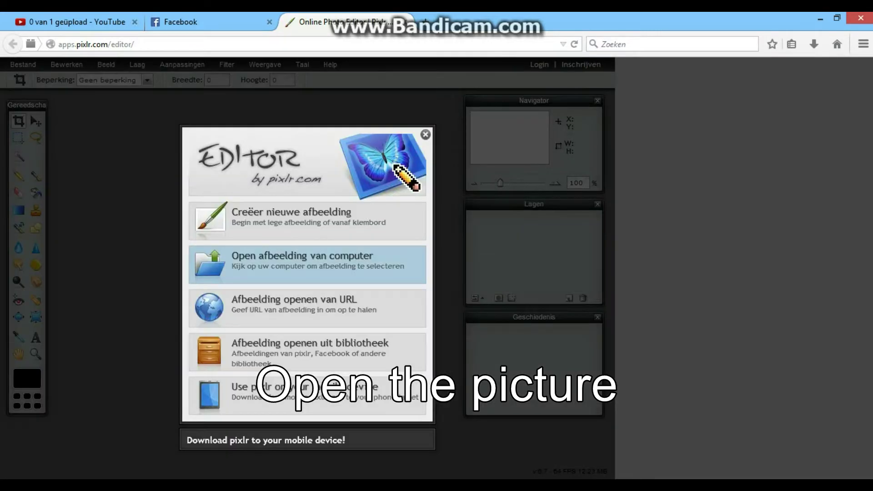
# Step: Switch to the Pixlr editor and open the WIP picture from the computer
pyautogui.click(302, 257)
pyautogui.click(385, 121)
pyautogui.click(328, 298)
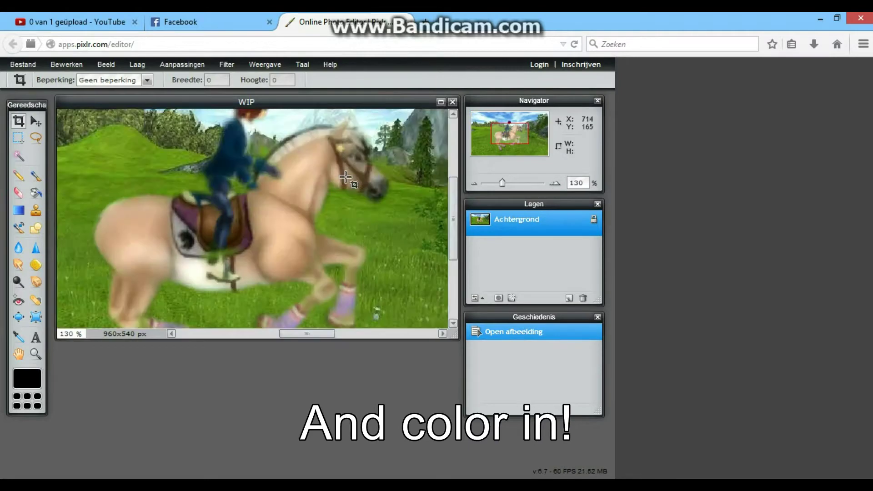
# Step: Sample the tan coat colour and paint the horse's neck and chest with a size 40 brush
pyautogui.scroll(5, 289, 201)
pyautogui.press('b')
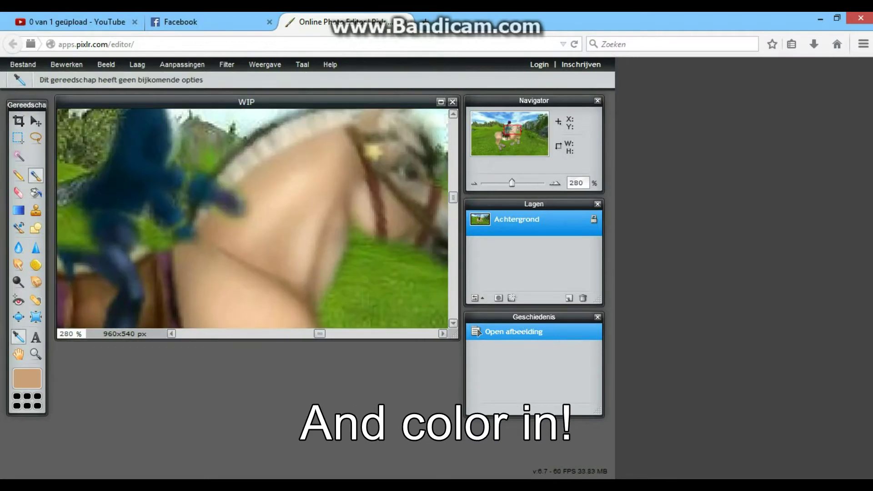
pyautogui.moveTo(289, 200); pyautogui.dragTo(208, 289)
pyautogui.scroll(-3, 221, 175)
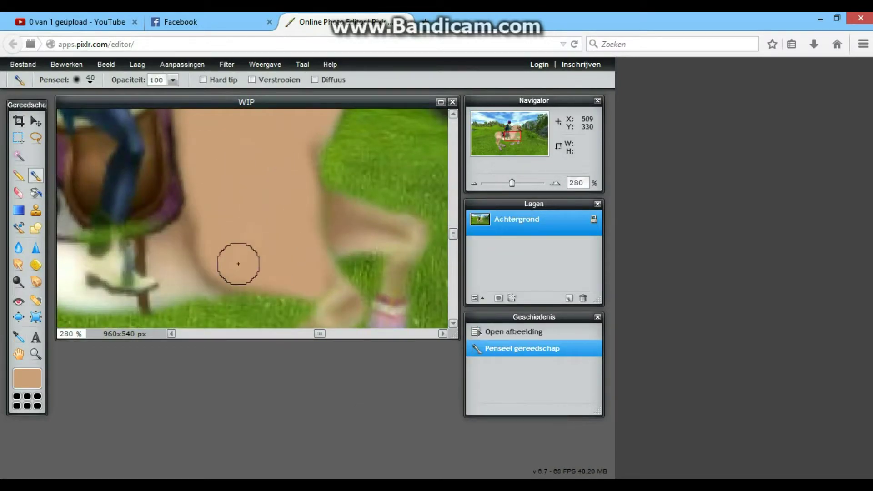
pyautogui.moveTo(288, 277); pyautogui.dragTo(347, 200)
# Step: Paint the folded front leg tan with a size 20 brush, covering its purple wrap and hoof
pyautogui.scroll(2, 347, 200)
pyautogui.press('[')
pyautogui.press('[')
pyautogui.press('[')
pyautogui.scroll(1, 206, 176)
pyautogui.moveTo(207, 175); pyautogui.dragTo(191, 272)
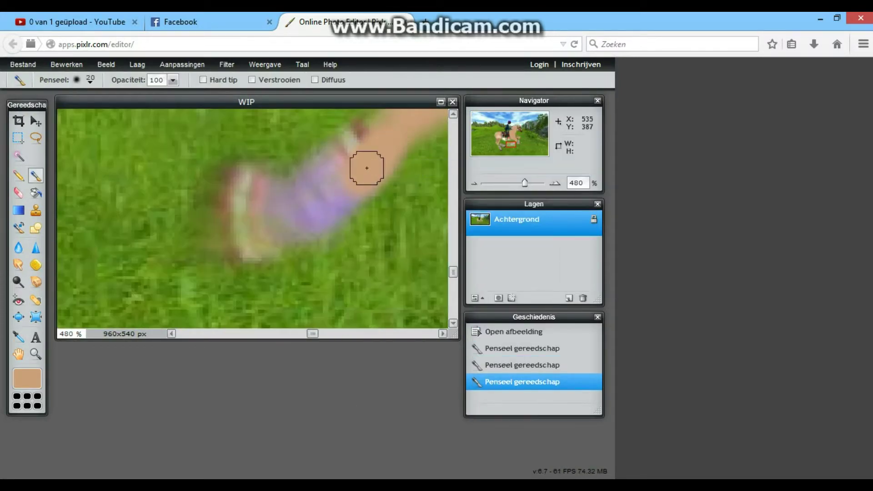
pyautogui.moveTo(390, 133)
pyautogui.mouseDown()
pyautogui.moveTo(307, 186)
pyautogui.moveTo(270, 194)
pyautogui.mouseUp()
pyautogui.scroll(-1, 371, 160)
pyautogui.moveTo(327, 170); pyautogui.dragTo(271, 208)
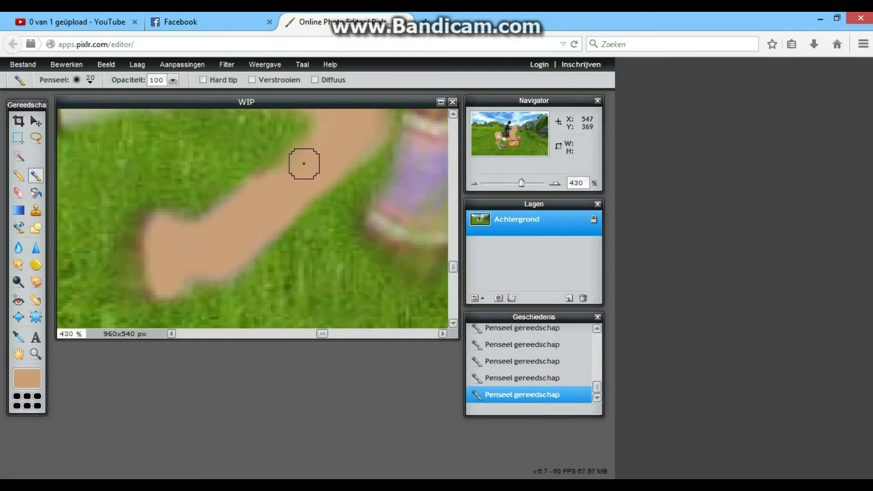
# Step: Paint the outstretched front leg tan from the forearm down over its wrap and hoof
pyautogui.scroll(-4, 271, 209)
pyautogui.scroll(4, 340, 312)
pyautogui.scroll(-1, 340, 312)
pyautogui.scroll(1, 219, 265)
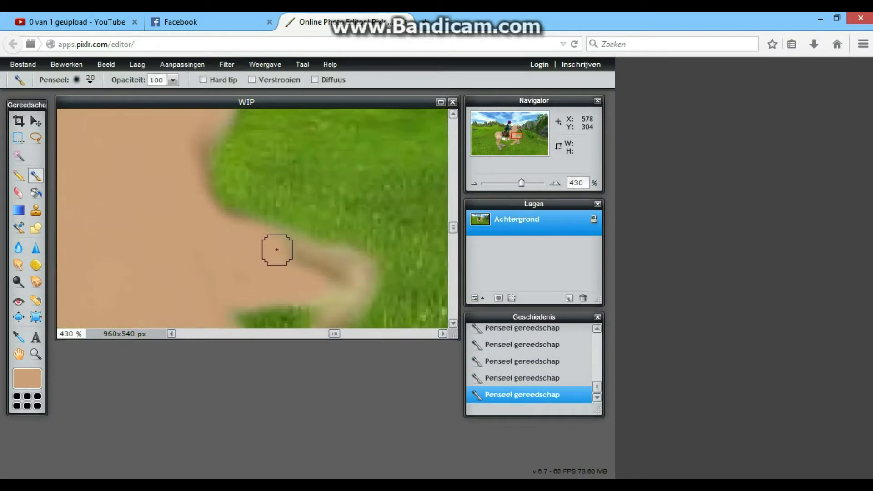
pyautogui.scroll(-1, 409, 227)
pyautogui.scroll(-1, 332, 195)
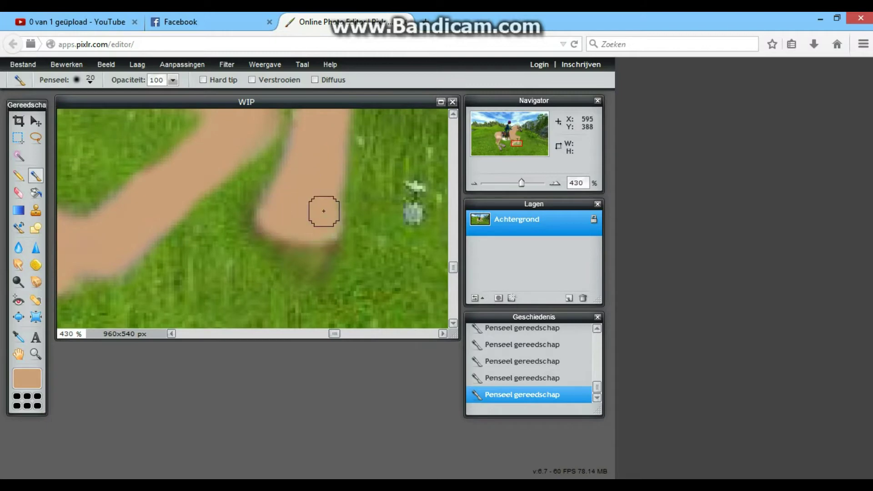
pyautogui.scroll(-4, 336, 254)
pyautogui.scroll(5, 269, 241)
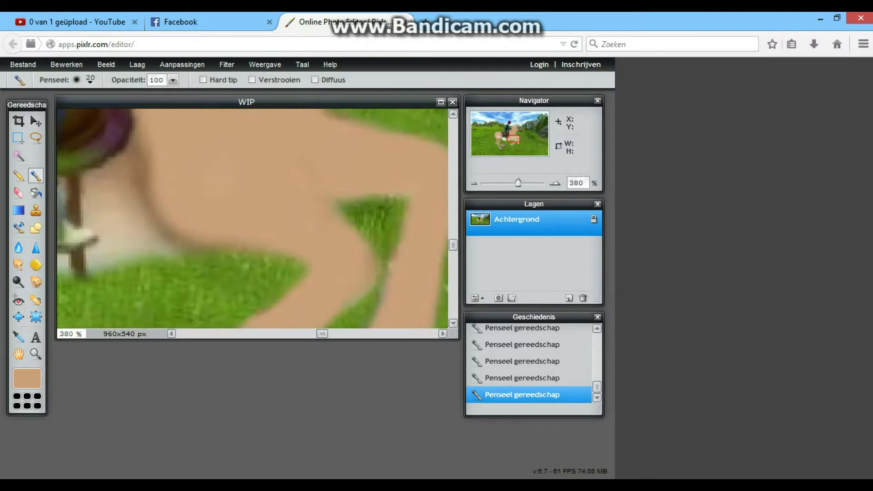
# Step: Paint the horse's ear, cheek and face tan with a smaller brush, covering the bridle and leaving the eye
pyautogui.scroll(3, 246, 184)
pyautogui.rightClick(206, 152)
pyautogui.click(226, 172)
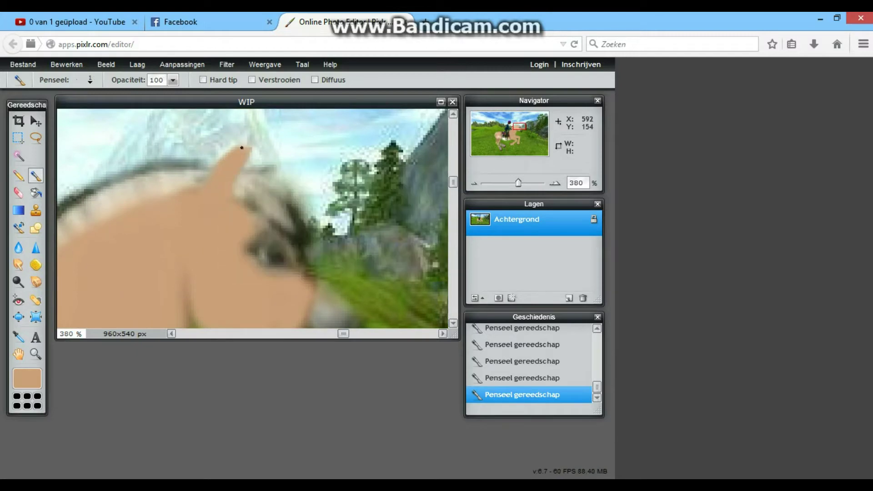
pyautogui.scroll(-2, 242, 147)
pyautogui.scroll(1, 238, 156)
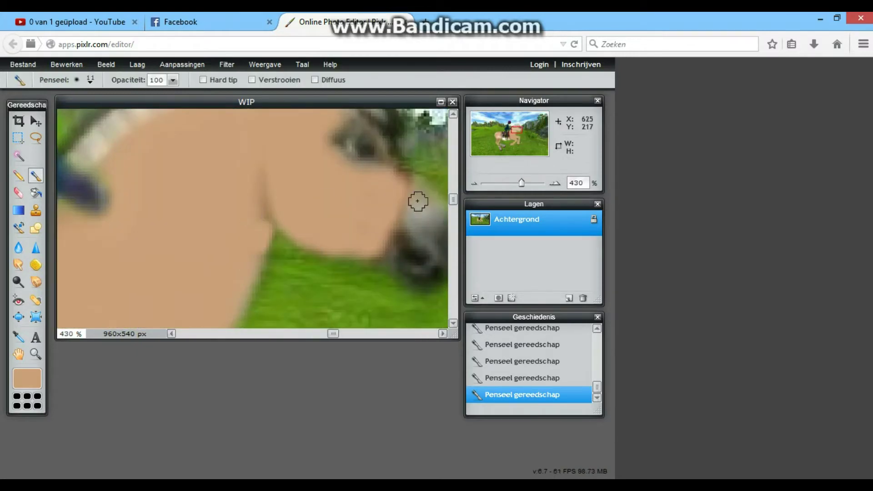
# Step: Paint the belly around the stirrup and the coat along the saddle's front edge tan with a size 11 brush
pyautogui.scroll(-3, 417, 200)
pyautogui.scroll(-2, 318, 250)
pyautogui.hscroll(-2, 446, 249)
pyautogui.scroll(1, 297, 210)
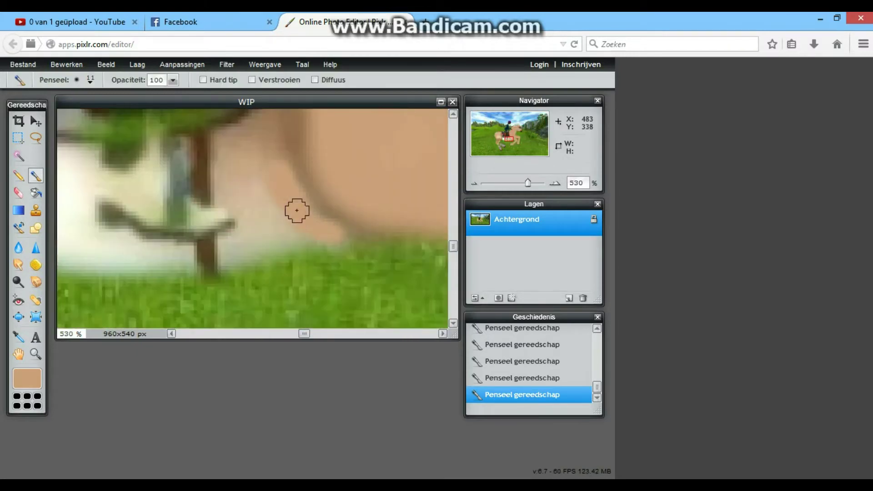
pyautogui.scroll(2, 288, 200)
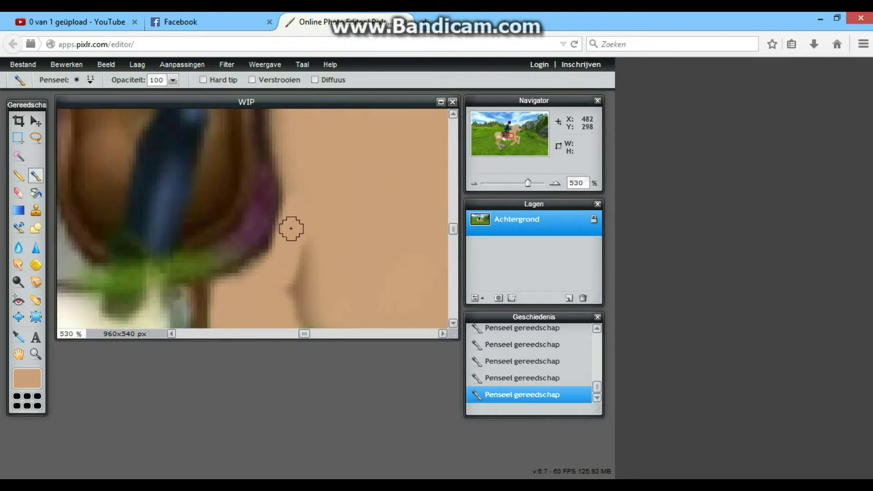
pyautogui.scroll(-3, 290, 228)
pyautogui.scroll(3, 364, 315)
pyautogui.hscroll(-1, 247, 226)
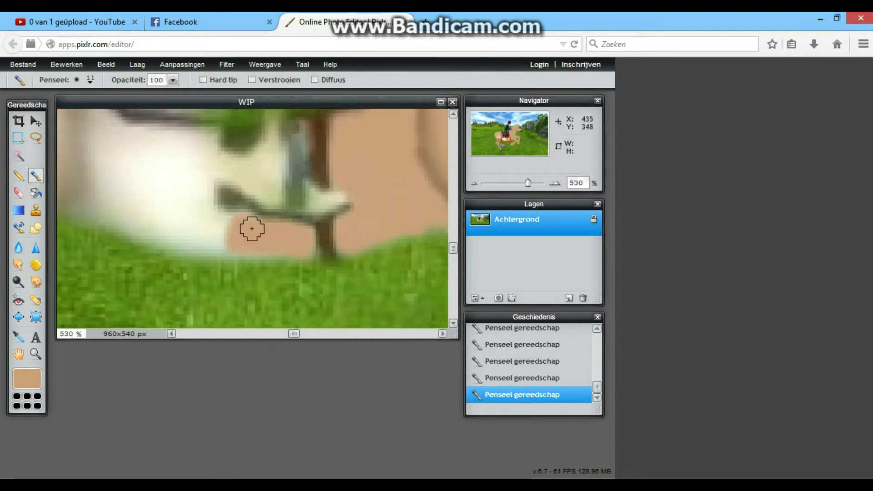
# Step: Paint the white rear belly tan and outline the back edge of the saddle blanket in the same colour
pyautogui.hscroll(-2, 239, 197)
pyautogui.scroll(3, 331, 193)
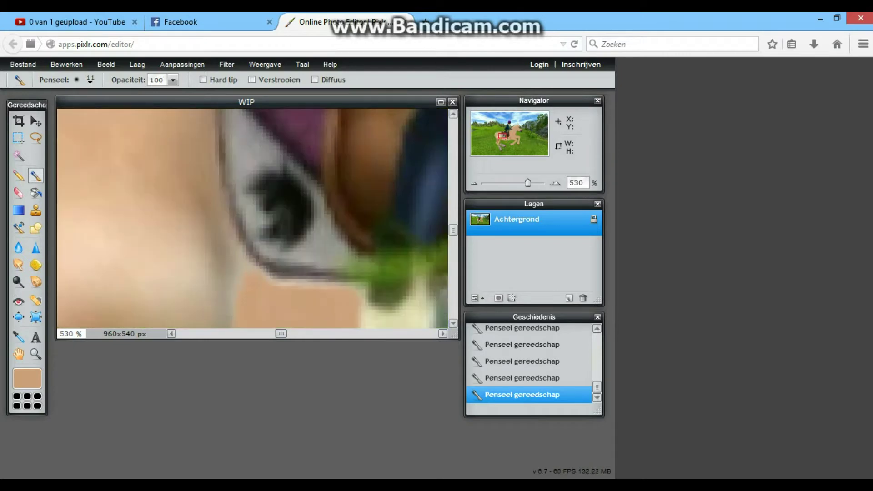
pyautogui.scroll(-2, 331, 193)
pyautogui.scroll(2, 331, 193)
pyautogui.scroll(1, 331, 194)
pyautogui.scroll(-1, 251, 205)
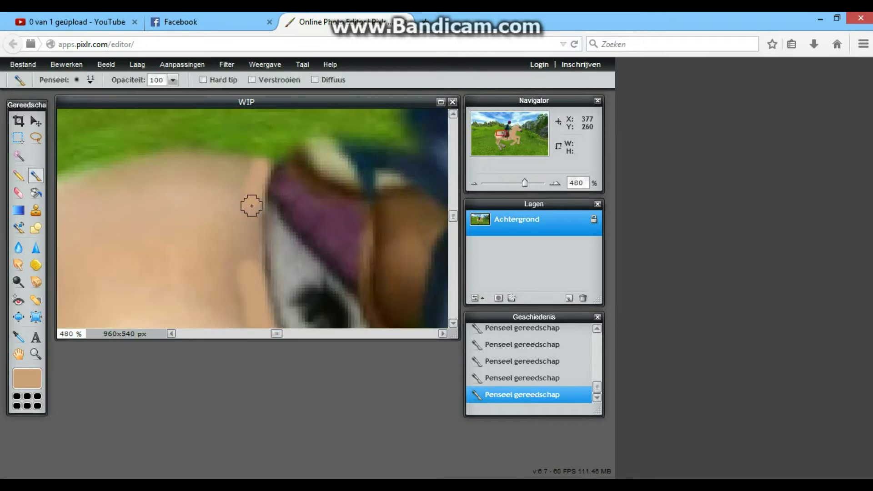
# Step: Paint the horse's rump, flank and upper thigh tan with a size 21 brush
pyautogui.hotkey('ctrl', 'z')
pyautogui.hotkey('ctrl', 'y')
pyautogui.hscroll(-2, 343, 182)
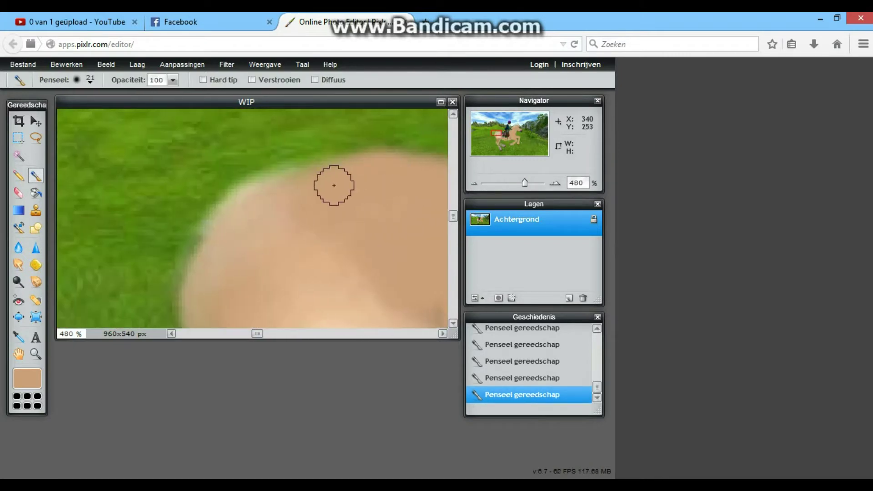
pyautogui.scroll(-1, 224, 248)
pyautogui.hscroll(2, 224, 247)
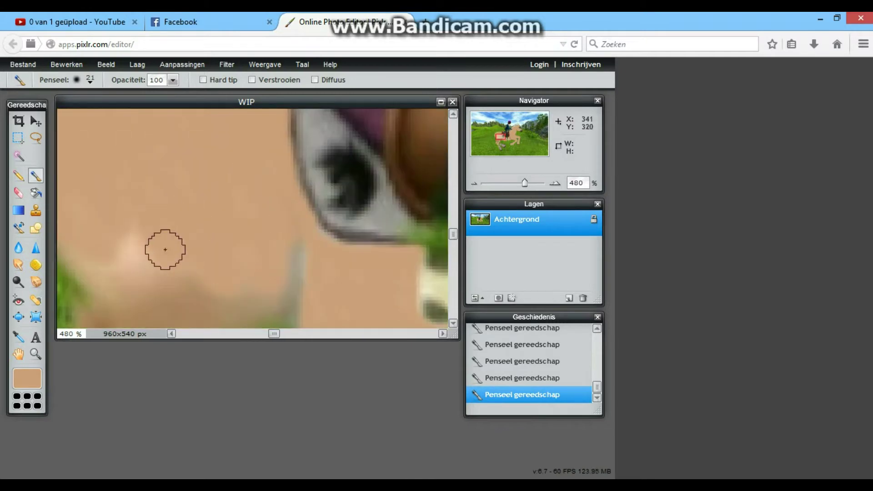
pyautogui.scroll(1, 315, 221)
pyautogui.scroll(-2, 200, 168)
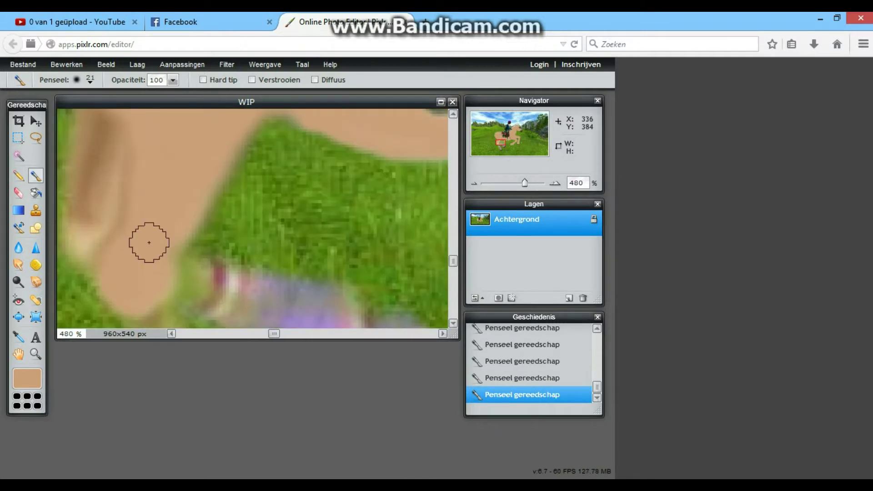
# Step: Paint the forward-reaching hind leg tan over its purple wrap and undo the last brush stroke
pyautogui.scroll(1, 331, 229)
pyautogui.scroll(-1, 303, 179)
pyautogui.hscroll(2, 304, 179)
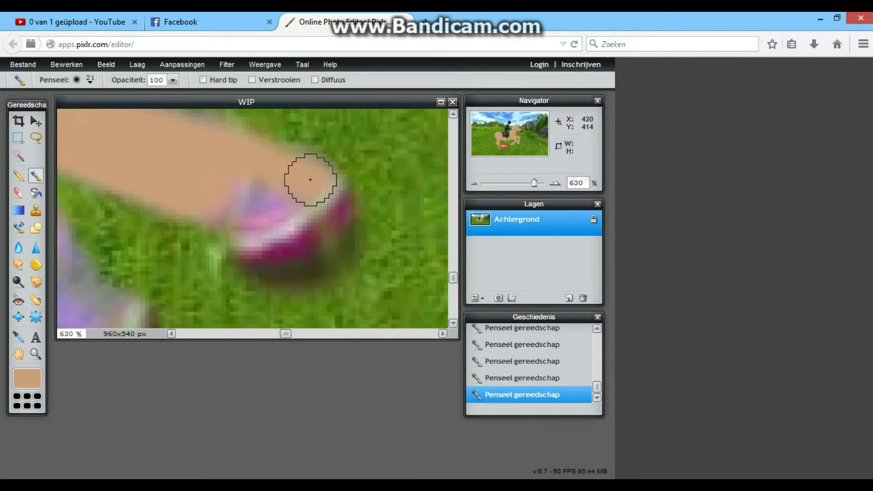
pyautogui.scroll(-2, 301, 173)
pyautogui.hotkey('ctrl', 'z')
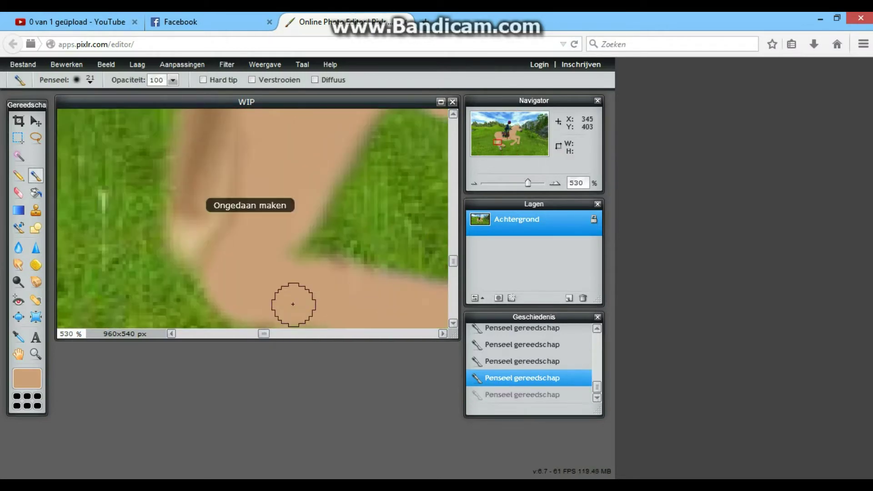
# Step: Smudge the edges of the painted hind legs and undo the last two smudge strokes
pyautogui.moveTo(291, 236); pyautogui.dragTo(276, 239)
pyautogui.press('r')
pyautogui.press('[')
pyautogui.moveTo(273, 146)
pyautogui.mouseDown()
pyautogui.moveTo(249, 254)
pyautogui.moveTo(409, 257)
pyautogui.mouseUp()
pyautogui.scroll(-2, 409, 257)
pyautogui.hotkey('ctrl', 'z')
pyautogui.hotkey('ctrl', 'z')
pyautogui.scroll(2, 410, 111)
# Step: Paint the rearmost hind leg tan from the hock down over its wrap with a size 21 brush
pyautogui.press('b')
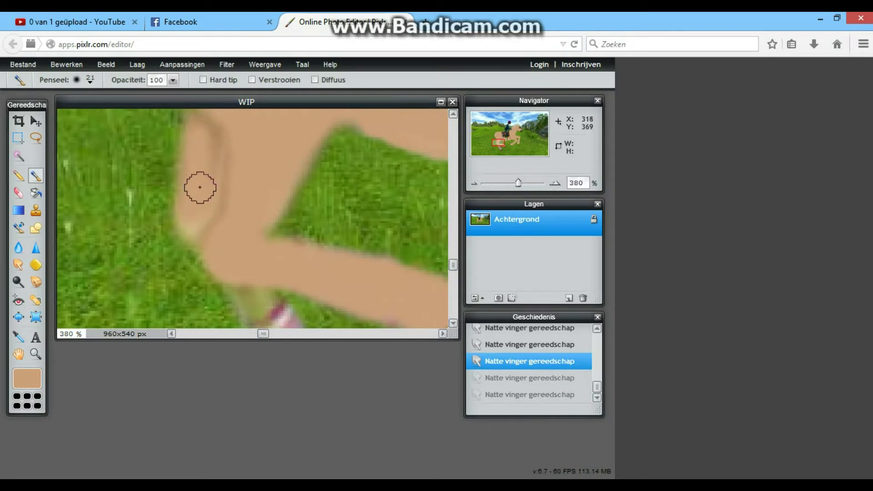
pyautogui.moveTo(195, 210); pyautogui.dragTo(356, 293)
pyautogui.scroll(-2, 282, 197)
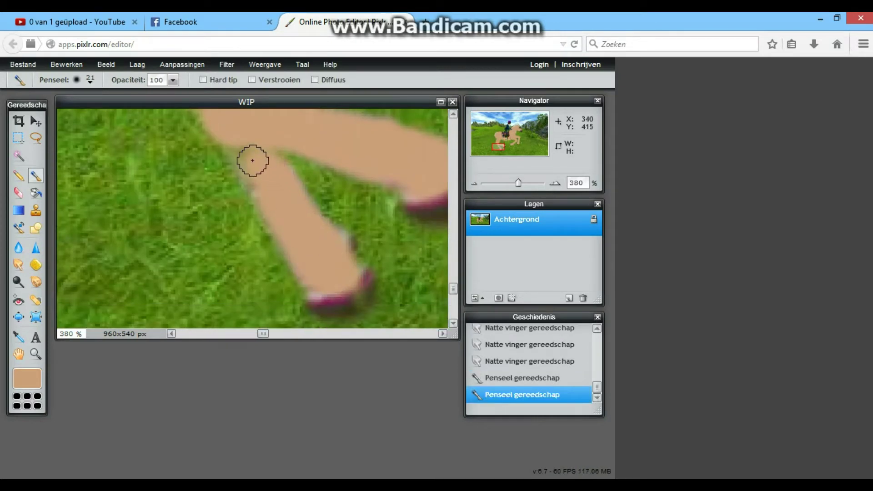
# Step: Smudge the edges of the rearmost lower hind leg into the grass with a size 11 tip at strength 50
pyautogui.hotkey('alt', 'Tab')
pyautogui.hotkey('alt', 'Tab')
pyautogui.hotkey('alt', 'Tab')
pyautogui.hotkey('alt', 'Tab')
pyautogui.click(264, 64)
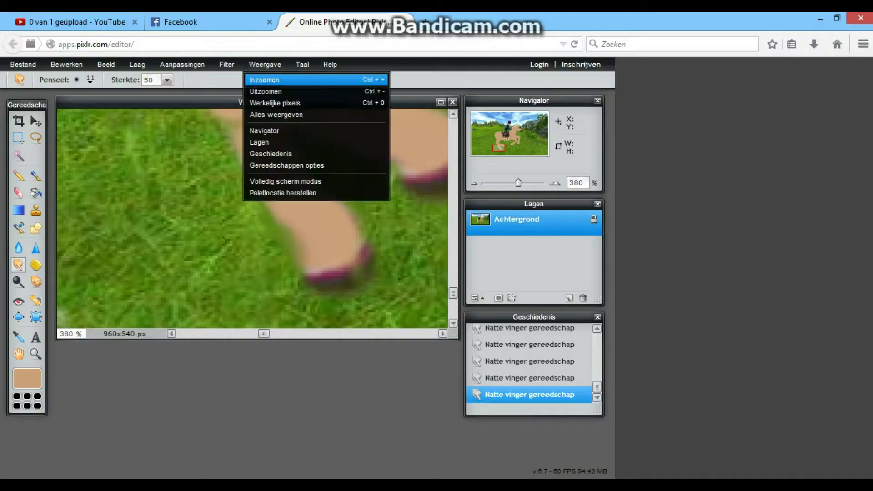
pyautogui.click(273, 115)
pyautogui.scroll(3, 221, 250)
pyautogui.scroll(-2, 221, 250)
# Step: Touch up the tan at the hock where the two hind legs meet and smudge the spot smooth
pyautogui.press('b')
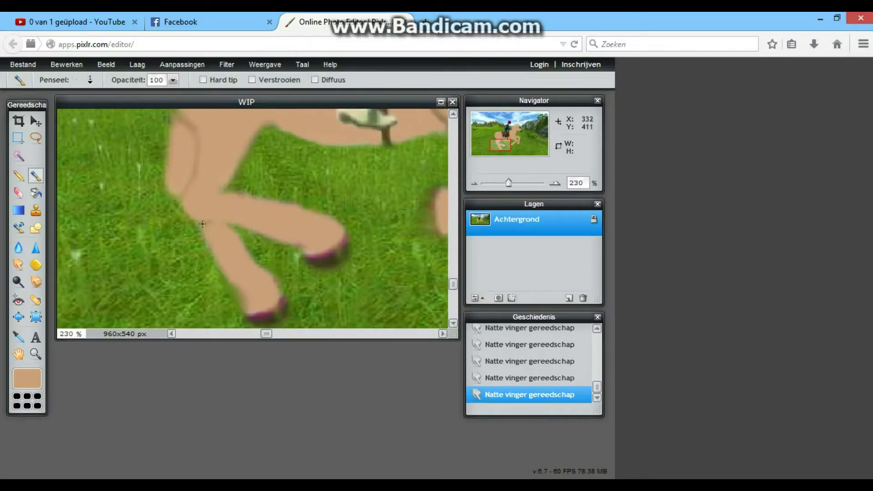
pyautogui.click(203, 223)
pyautogui.scroll(1, 144, 238)
pyautogui.scroll(-3, 144, 238)
pyautogui.scroll(3, 144, 238)
pyautogui.hotkey('alt', 'Tab')
pyautogui.hotkey('alt', 'Tab')
pyautogui.moveTo(206, 220); pyautogui.dragTo(197, 211)
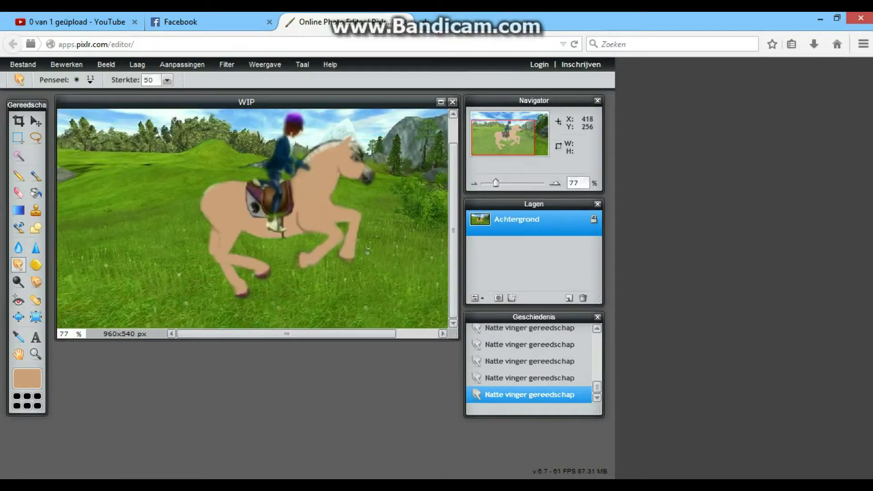
# Step: Choose a darker brown and paint a shadow line down the flank behind the saddle blanket
pyautogui.scroll(-3, 273, 167)
pyautogui.scroll(2, 273, 167)
pyautogui.press('i')
pyautogui.press('u')
pyautogui.scroll(2, 286, 210)
pyautogui.scroll(1, 304, 278)
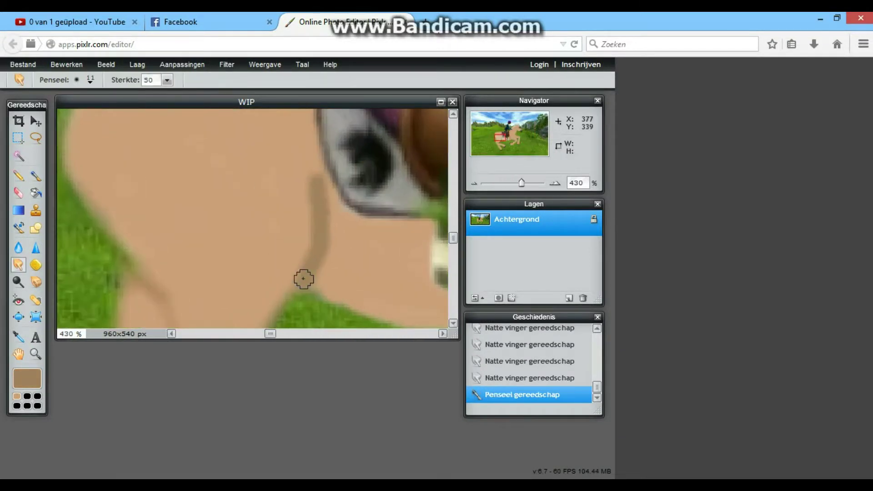
# Step: Paint a brown contour shadow where the chest meets the outstretched front leg and smudge it soft
pyautogui.scroll(1, 239, 176)
pyautogui.moveTo(240, 175); pyautogui.dragTo(260, 275)
pyautogui.press('u')
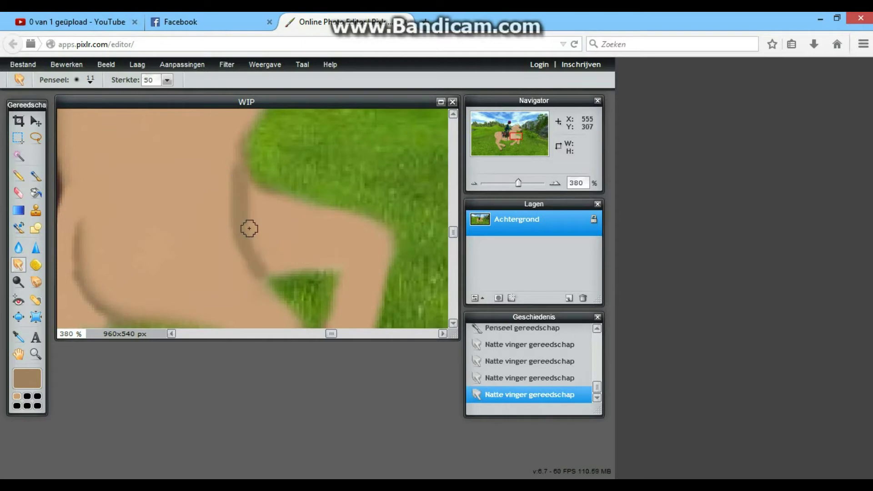
pyautogui.scroll(1, 238, 246)
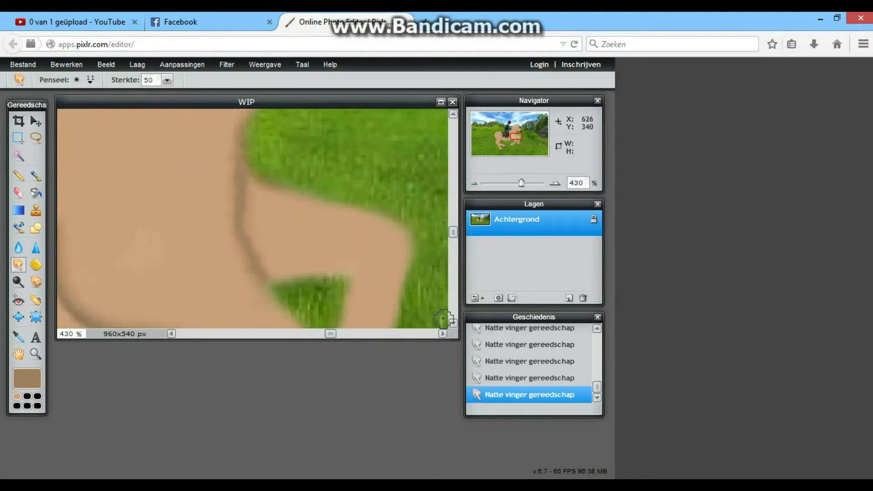
# Step: Paint a brown shadow line along the back of the horse's cheek and smudge it into the neck
pyautogui.press('b')
pyautogui.press('u')
pyautogui.moveTo(280, 182)
pyautogui.mouseDown()
pyautogui.moveTo(291, 248)
pyautogui.moveTo(295, 225)
pyautogui.mouseUp()
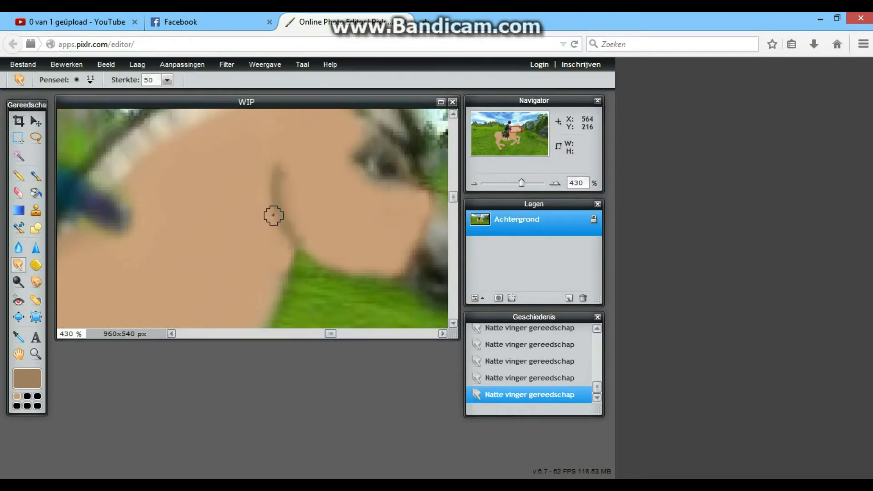
# Step: Paint a brown shadow along the upper edge and knee of the outstretched front leg and try smudging it
pyautogui.scroll(-4, 267, 217)
pyautogui.scroll(3, 336, 221)
pyautogui.press('b')
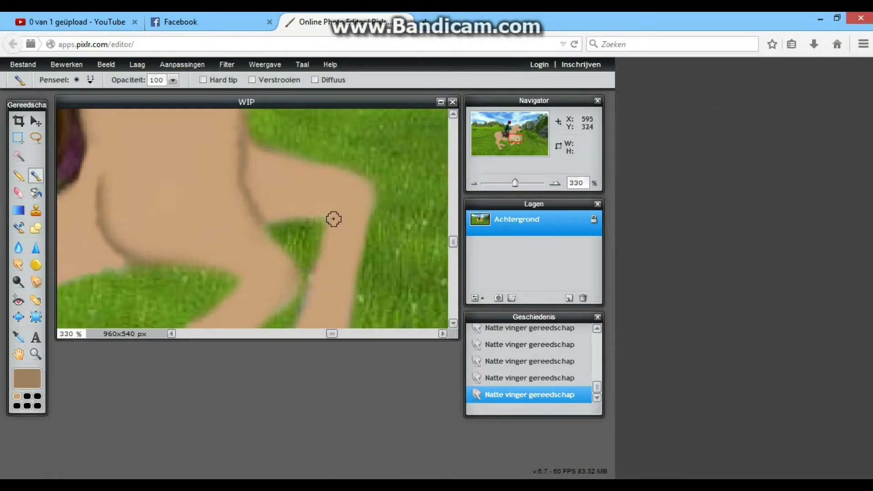
pyautogui.press('u')
pyautogui.moveTo(264, 156)
pyautogui.mouseDown()
pyautogui.moveTo(366, 186)
pyautogui.moveTo(306, 179)
pyautogui.mouseUp()
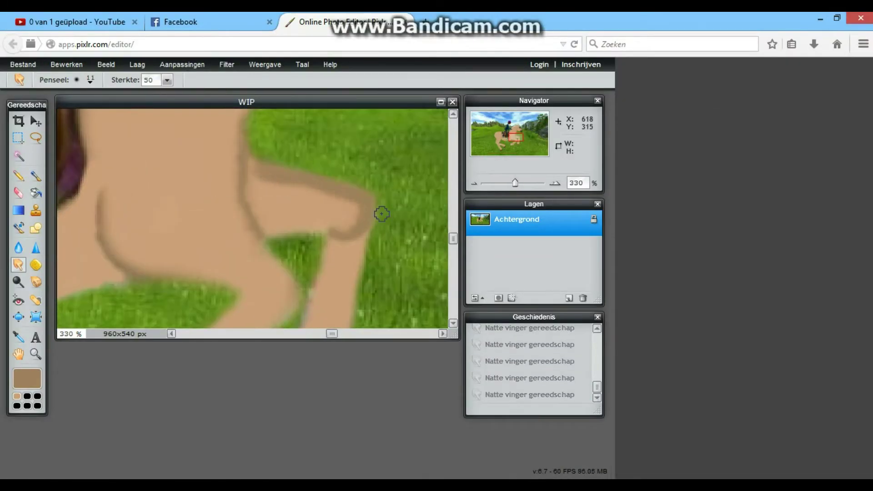
pyautogui.press('b')
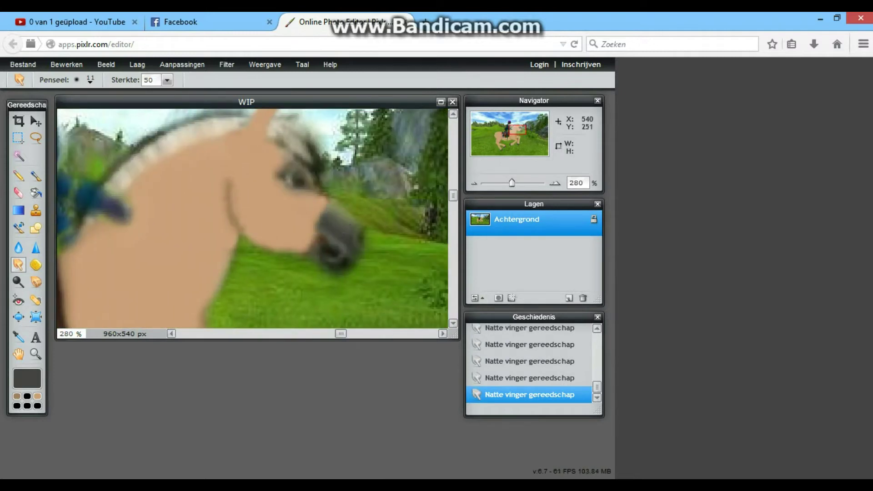
# Step: Touch up the coat colour on the horse's face around the eye and muzzle and smudge the edges soft
pyautogui.click(36, 176)
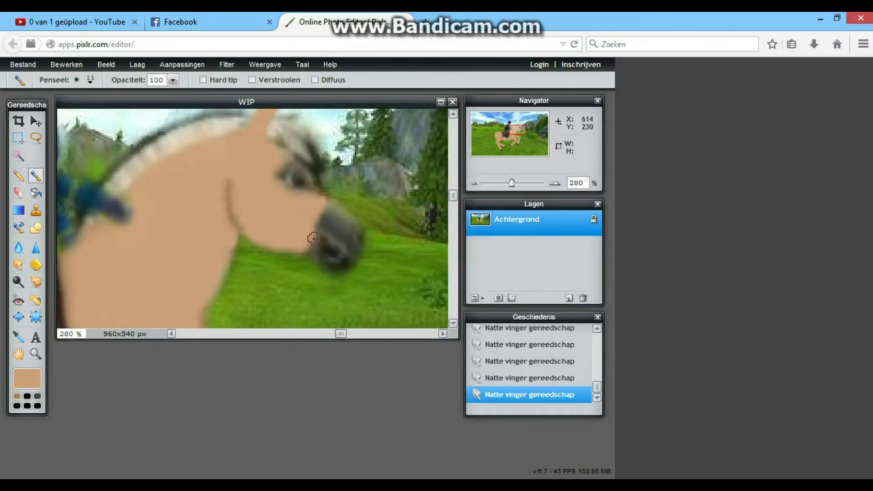
pyautogui.rightClick(341, 210)
pyautogui.moveTo(364, 254); pyautogui.dragTo(390, 278)
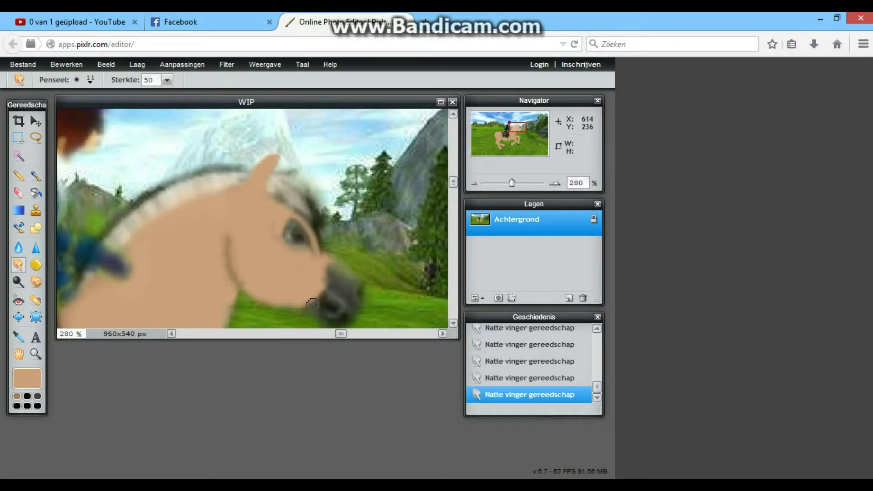
# Step: Pick up the cream mane colour and paint the lower section of the mane between the rider's hand and the saddle
pyautogui.scroll(6, 390, 302)
pyautogui.press('i')
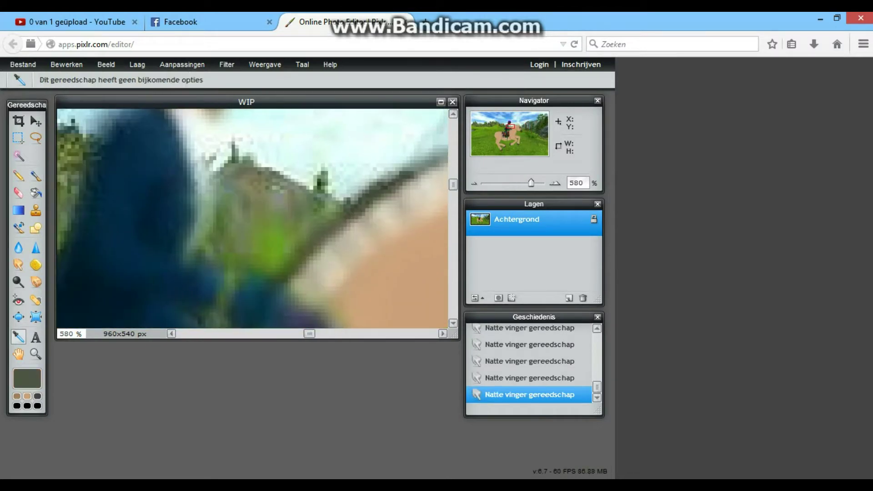
pyautogui.press('b')
pyautogui.moveTo(233, 202); pyautogui.dragTo(196, 278)
pyautogui.rightClick(250, 230)
pyautogui.keyDown('alt'); pyautogui.click(208, 255); pyautogui.keyUp('alt')
pyautogui.moveTo(232, 202); pyautogui.dragTo(196, 277)
pyautogui.rightClick(169, 254)
pyautogui.click(218, 278)
pyautogui.moveTo(146, 202); pyautogui.dragTo(124, 228)
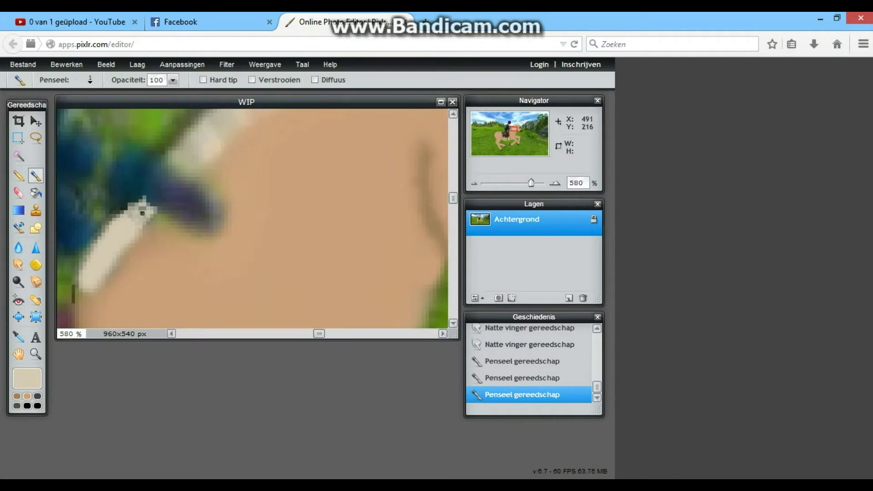
# Step: Paint a cream forelock from behind the ear down over the horse's forehead, past the eye
pyautogui.scroll(2, 325, 171)
pyautogui.scroll(-3, 325, 171)
pyautogui.scroll(2, 325, 171)
pyautogui.moveTo(318, 152); pyautogui.dragTo(357, 240)
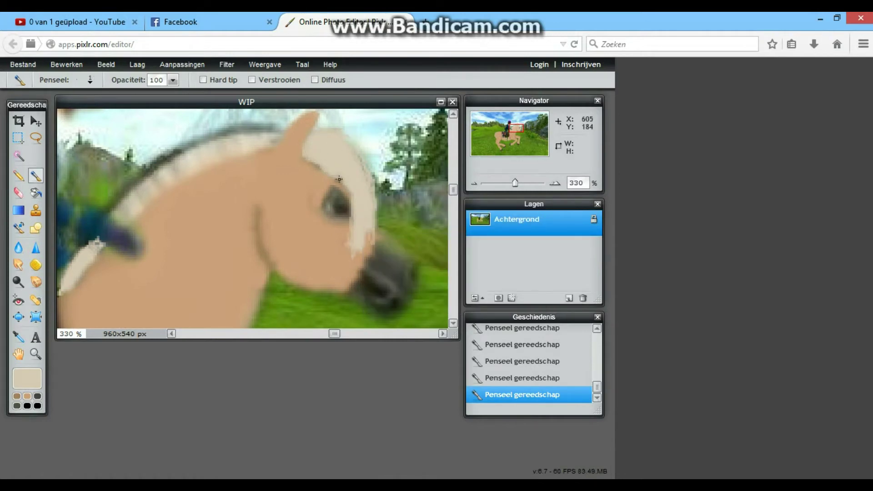
# Step: Paint a full cream tail sweeping back from the rump, with a ragged tuft at its end
pyautogui.scroll(-2, 382, 197)
pyautogui.scroll(-3, 252, 218)
pyautogui.scroll(2, 252, 218)
pyautogui.moveTo(221, 150)
pyautogui.mouseDown()
pyautogui.moveTo(191, 175)
pyautogui.moveTo(116, 281)
pyautogui.mouseUp()
pyautogui.moveTo(178, 205)
pyautogui.mouseDown()
pyautogui.moveTo(91, 300)
pyautogui.moveTo(116, 261)
pyautogui.mouseUp()
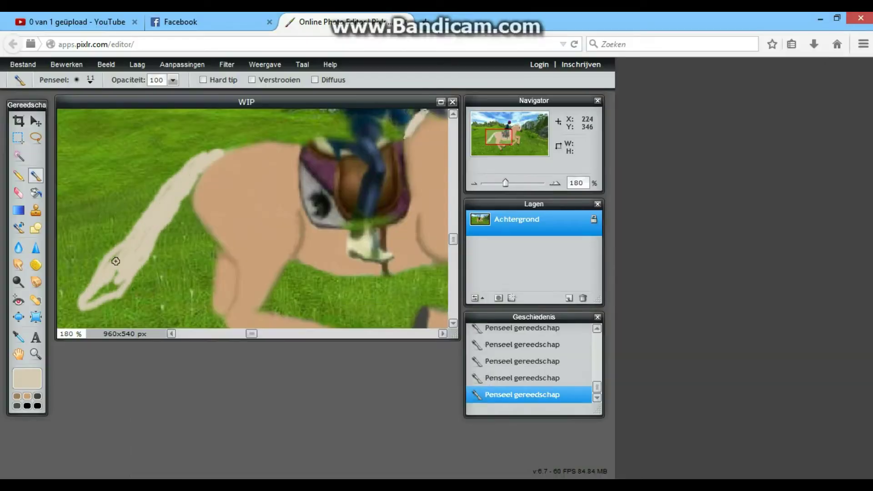
pyautogui.moveTo(189, 167)
pyautogui.mouseDown()
pyautogui.moveTo(146, 220)
pyautogui.moveTo(185, 165)
pyautogui.mouseUp()
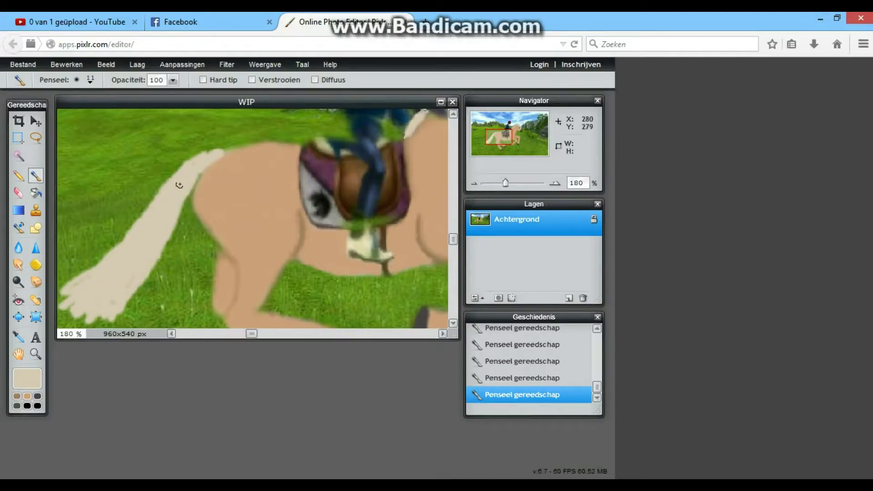
pyautogui.scroll(-2, 180, 185)
pyautogui.scroll(2, 71, 248)
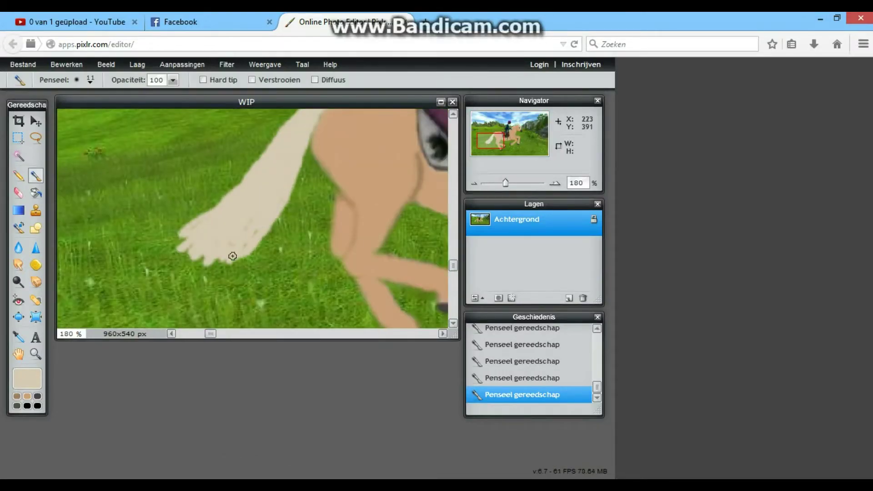
# Step: Choose a slightly darker beige and draw fine hair strands along the mane and at the tips of the forelock
pyautogui.scroll(-3, 232, 256)
pyautogui.scroll(5, 355, 188)
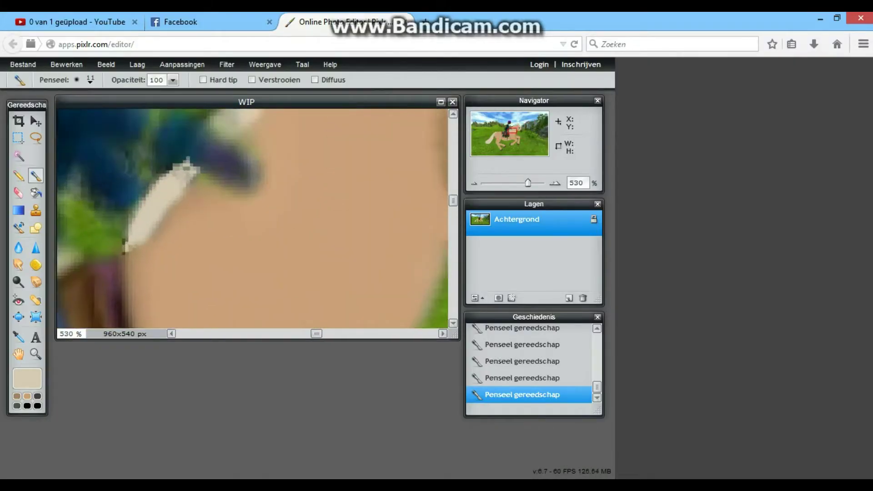
pyautogui.click(26, 378)
pyautogui.click(444, 356)
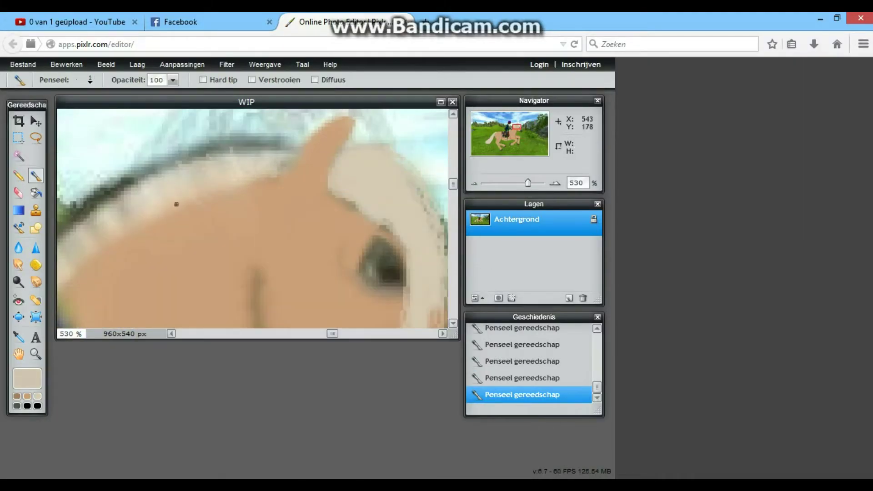
pyautogui.moveTo(176, 205); pyautogui.dragTo(310, 223)
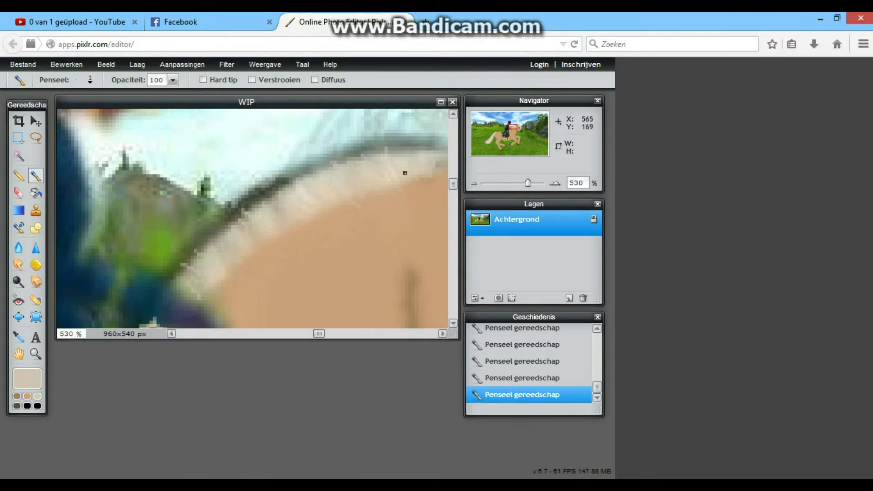
pyautogui.scroll(-3, 117, 215)
pyautogui.scroll(-5, 165, 186)
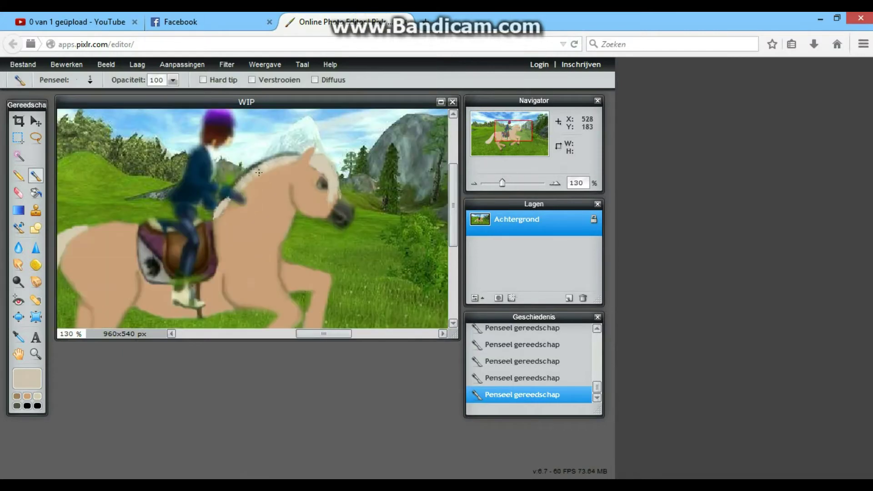
pyautogui.scroll(4, 294, 160)
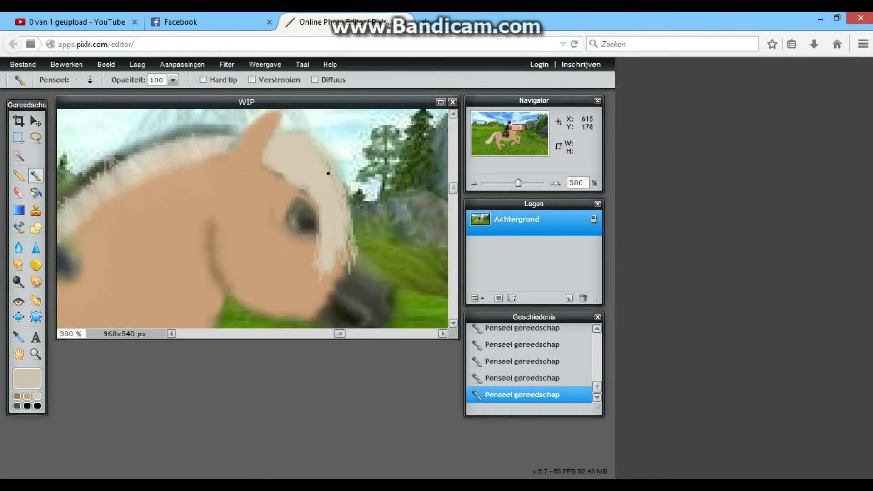
# Step: Repaint the mane along the neck as a solid cream band that covers its dark upper edge
pyautogui.click(27, 378)
pyautogui.click(444, 356)
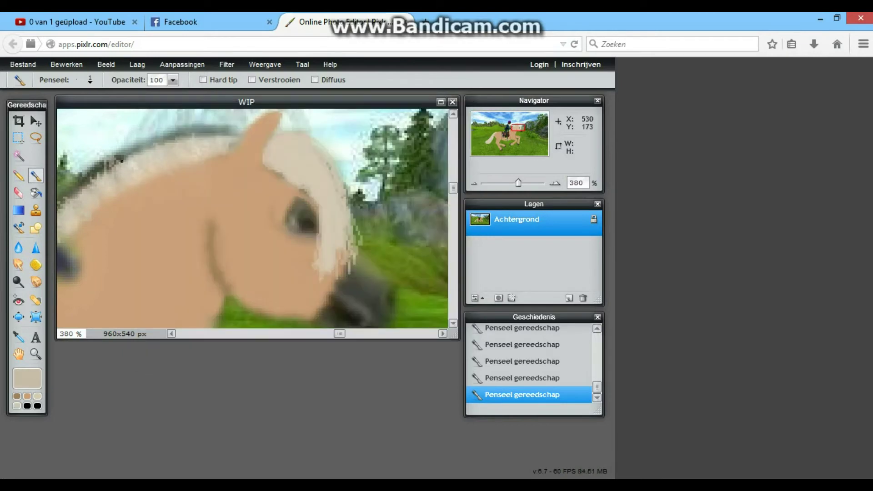
pyautogui.scroll(1, 211, 208)
pyautogui.scroll(-1, 212, 208)
pyautogui.scroll(1, 255, 141)
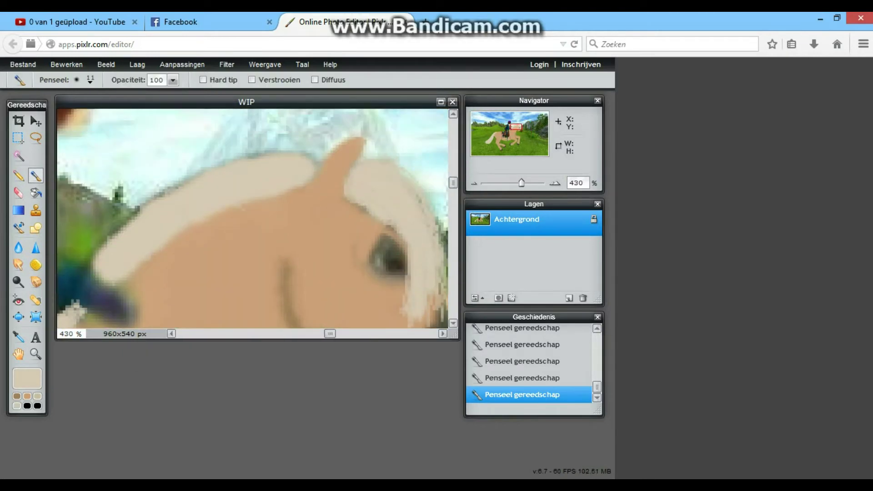
# Step: Draw thin darker beige hair strands over the cream mane and forelock
pyautogui.scroll(-1, 231, 214)
pyautogui.scroll(1, 232, 214)
pyautogui.scroll(-1, 232, 210)
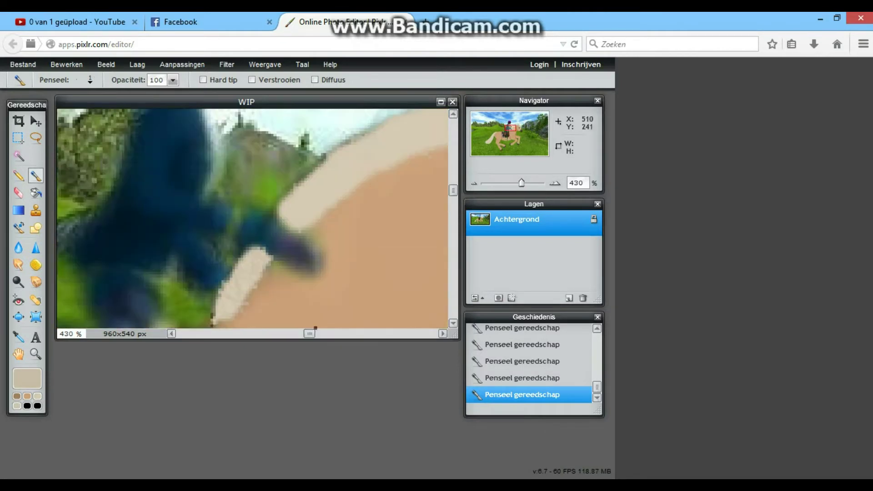
pyautogui.scroll(1, 155, 161)
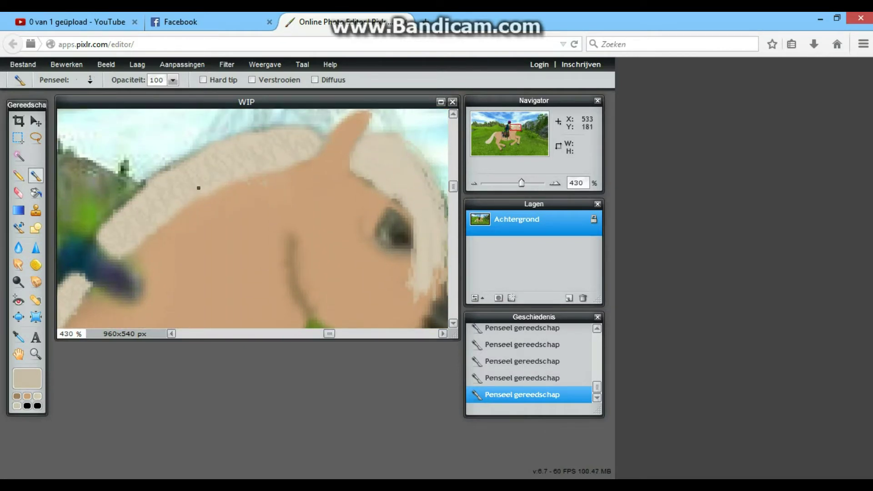
pyautogui.moveTo(413, 181); pyautogui.dragTo(287, 173)
# Step: Draw thin darker beige hair strands down the length of the tail and out past its tip
pyautogui.scroll(-3, 267, 236)
pyautogui.scroll(2, 266, 236)
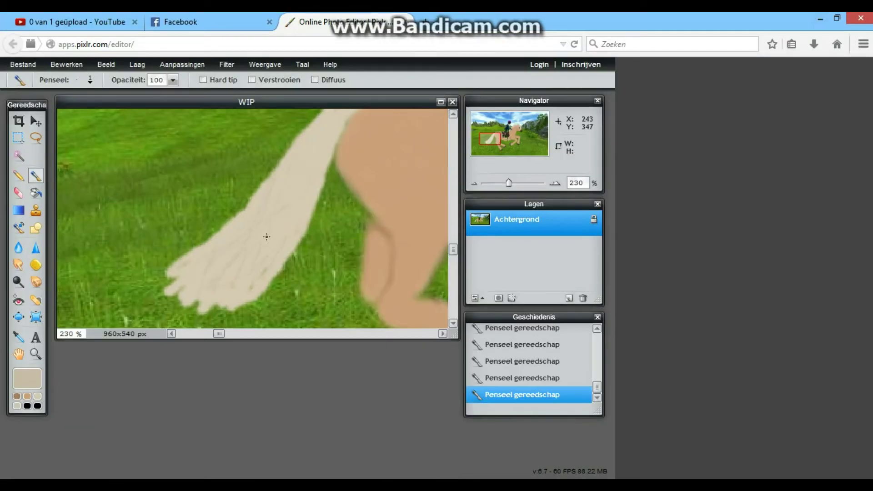
pyautogui.scroll(1, 340, 190)
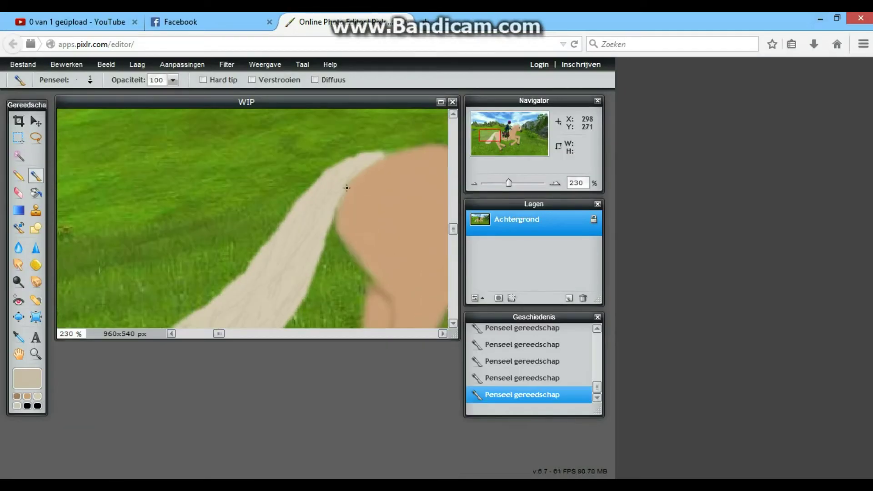
pyautogui.scroll(-2, 291, 258)
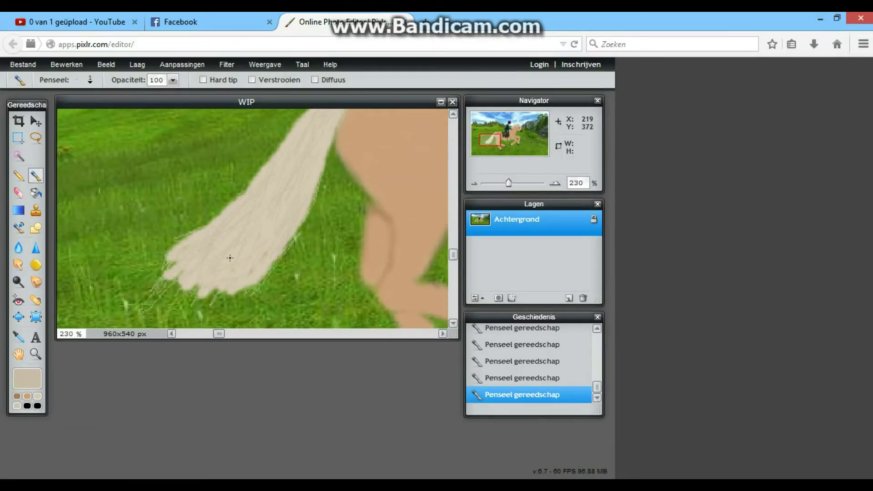
# Step: Choose a greyer beige and add another layer of fine strands to the mane, forelock and tail
pyautogui.scroll(-3, 197, 240)
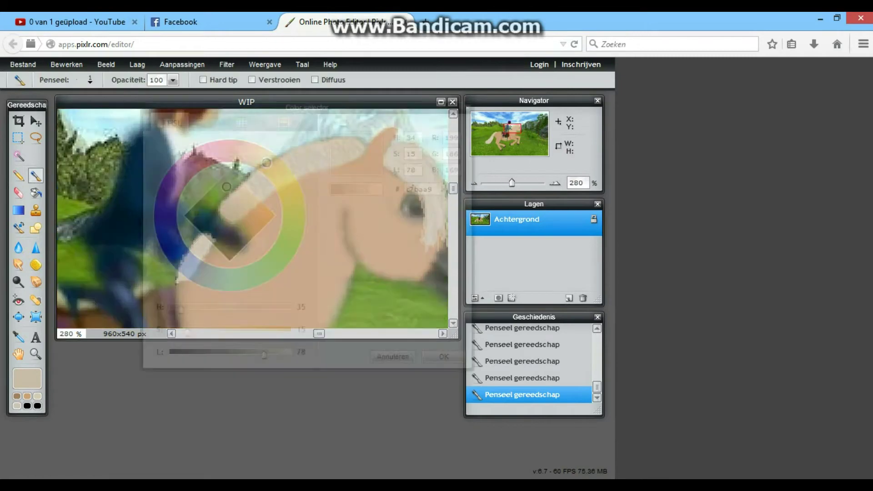
pyautogui.scroll(3, 307, 155)
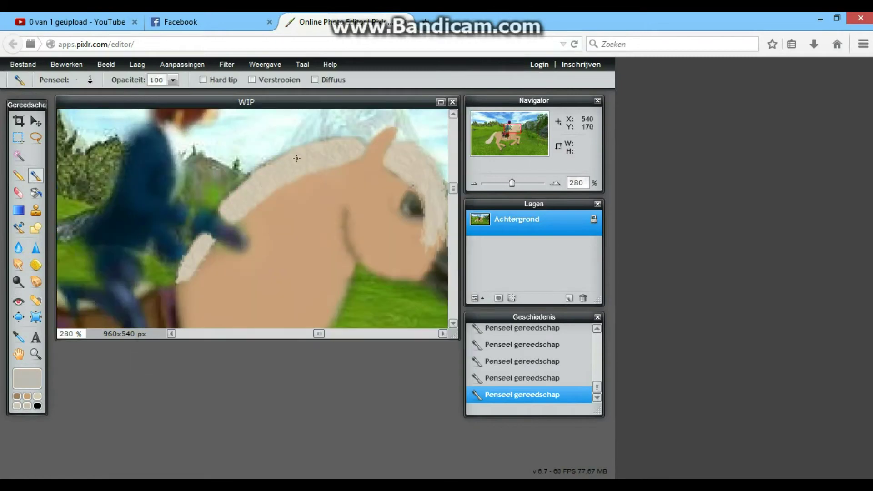
pyautogui.hscroll(2, 359, 205)
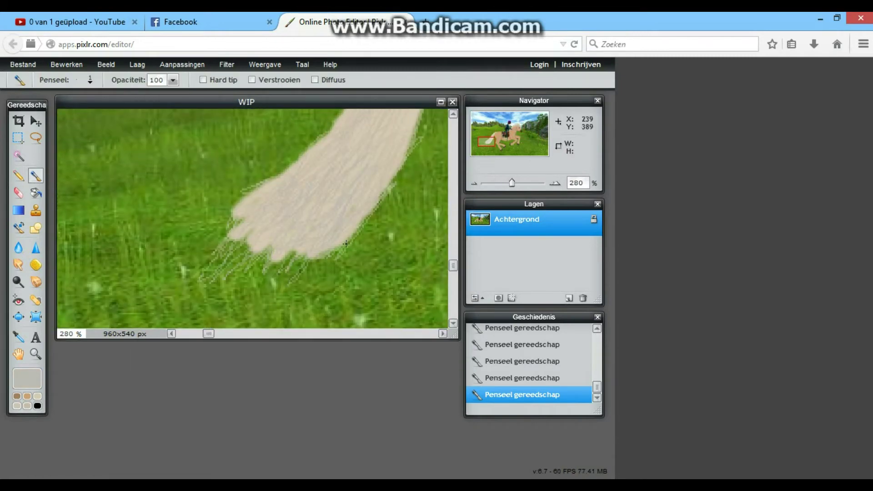
# Step: Choose a medium grey and draw shading strands along the mane, forelock and tail
pyautogui.scroll(-2, 346, 243)
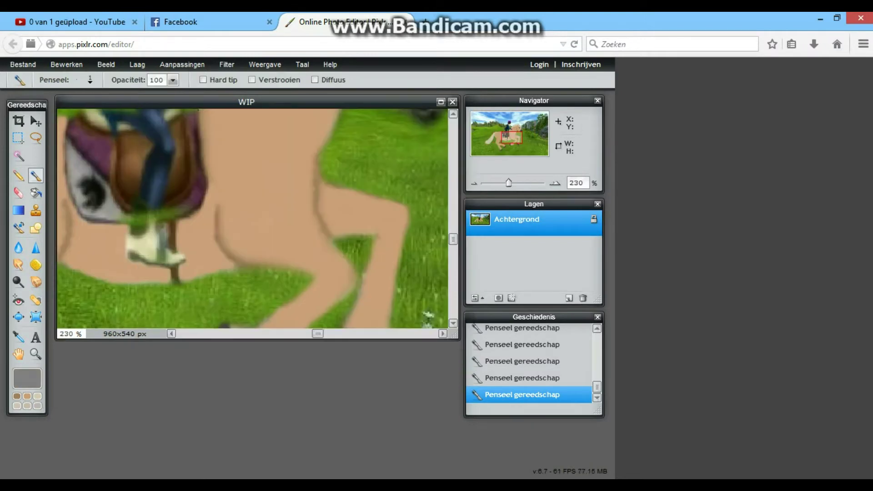
pyautogui.scroll(-2, 277, 142)
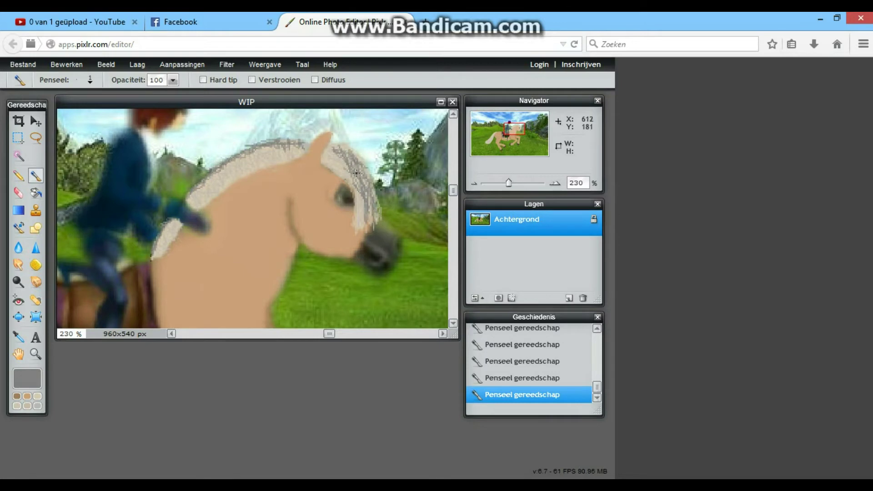
pyautogui.scroll(-3, 356, 173)
pyautogui.scroll(3, 156, 254)
pyautogui.scroll(-4, 265, 170)
pyautogui.scroll(5, 264, 191)
# Step: Choose black and draw dark strands along the upper edge of the mane and down the forelock
pyautogui.click(26, 378)
pyautogui.click(236, 266)
pyautogui.click(444, 356)
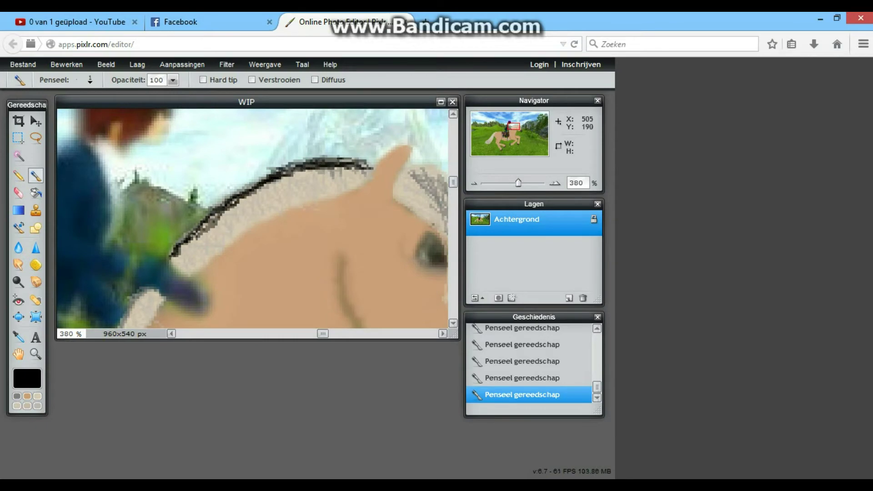
pyautogui.scroll(-1, 429, 224)
pyautogui.moveTo(147, 251); pyautogui.dragTo(110, 320)
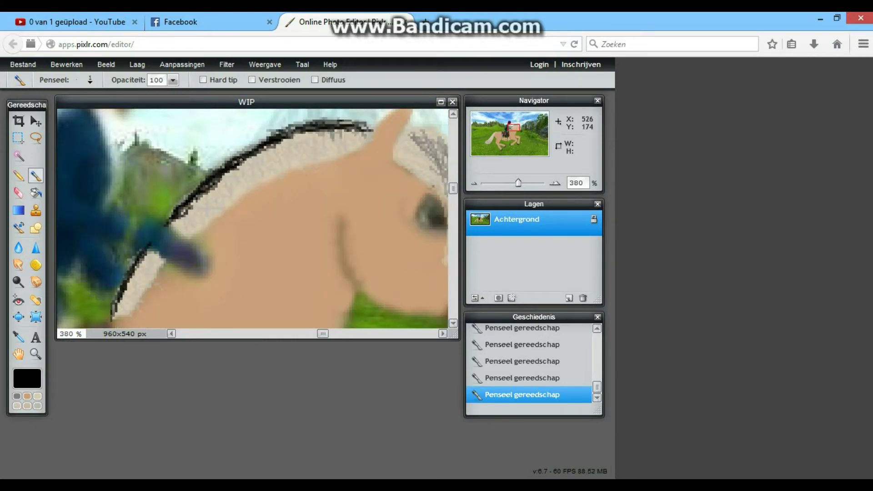
pyautogui.scroll(-5, 253, 218)
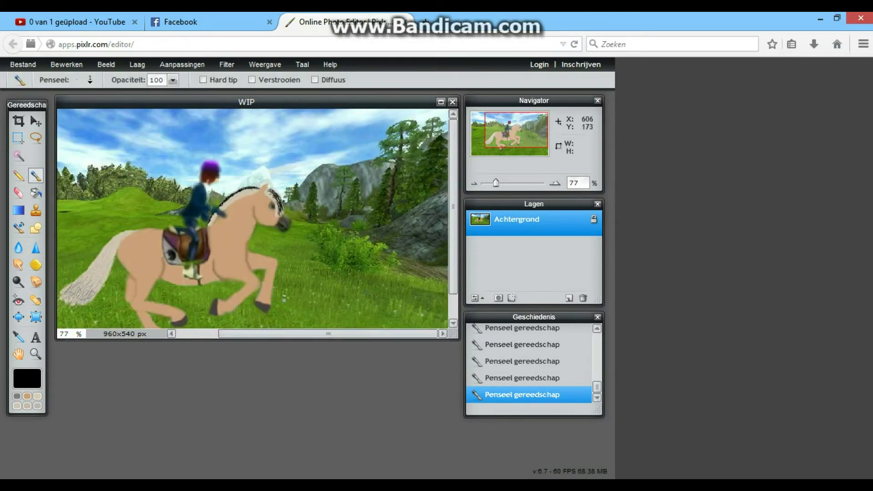
# Step: Draw dense black strands at the end of the tail, thinning out towards the rump
pyautogui.scroll(5, 130, 234)
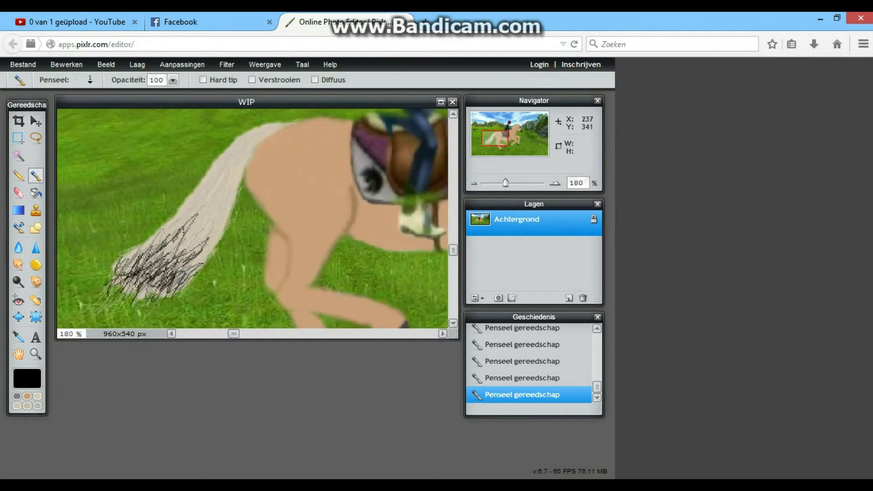
pyautogui.scroll(-4, 252, 218)
pyautogui.scroll(2, 252, 218)
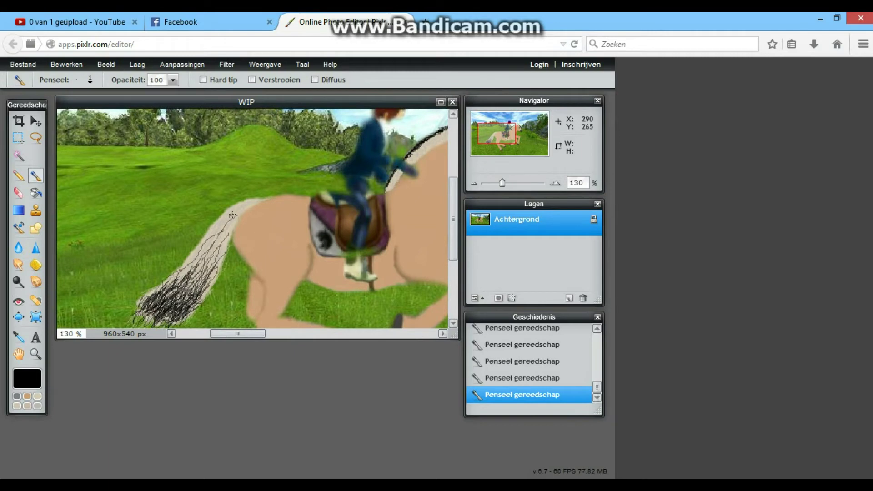
# Step: Choose light turquoise (#9edbda) and paint over the whole saddle blanket around the saddle
pyautogui.scroll(-3, 197, 273)
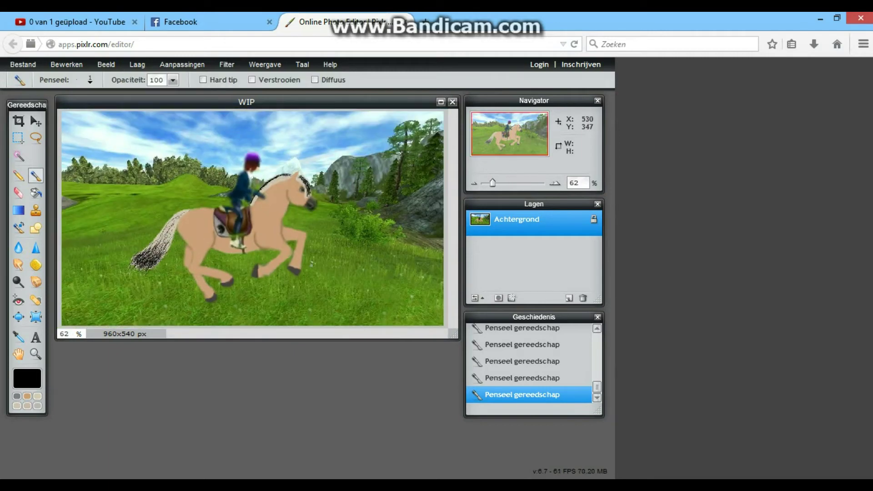
pyautogui.scroll(5, 232, 223)
pyautogui.click(27, 378)
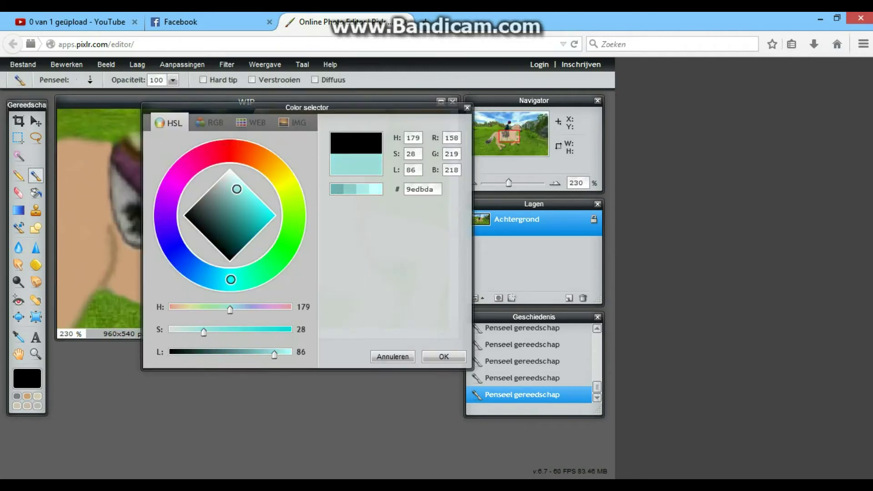
pyautogui.click(443, 356)
pyautogui.scroll(4, 300, 146)
pyautogui.moveTo(318, 118)
pyautogui.mouseDown()
pyautogui.moveTo(304, 216)
pyautogui.moveTo(304, 136)
pyautogui.moveTo(267, 197)
pyautogui.moveTo(279, 251)
pyautogui.moveTo(397, 183)
pyautogui.moveTo(268, 211)
pyautogui.moveTo(332, 152)
pyautogui.moveTo(318, 227)
pyautogui.mouseUp()
pyautogui.scroll(-2, 304, 137)
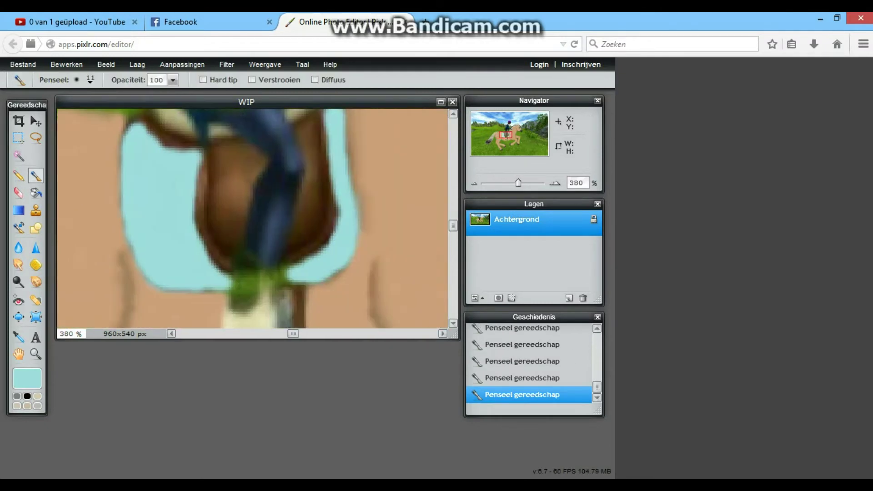
# Step: Sample the horse's coat colour and touch up the coat along the edges of the saddle blanket
pyautogui.scroll(-2, 180, 165)
pyautogui.keyDown('alt'); pyautogui.click(133, 209); pyautogui.keyUp('alt')
pyautogui.scroll(3, 136, 156)
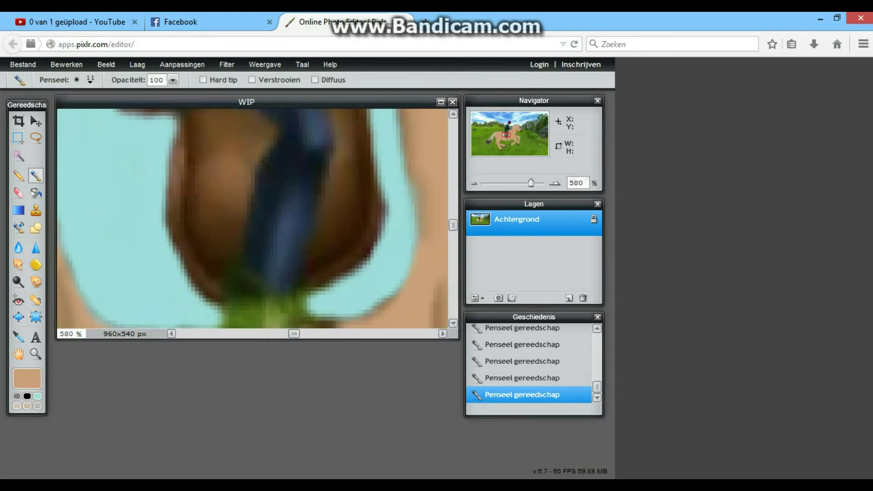
# Step: Choose a dark brown and paint the saddle a solid colour around the rider's leg
pyautogui.moveTo(177, 196)
pyautogui.mouseDown()
pyautogui.moveTo(218, 253)
pyautogui.moveTo(234, 191)
pyautogui.moveTo(171, 172)
pyautogui.moveTo(96, 197)
pyautogui.moveTo(319, 209)
pyautogui.moveTo(348, 181)
pyautogui.mouseUp()
pyautogui.scroll(2, 196, 209)
pyautogui.scroll(2, 104, 191)
pyautogui.scroll(-4, 348, 180)
pyautogui.scroll(-5, 272, 190)
pyautogui.scroll(4, 187, 183)
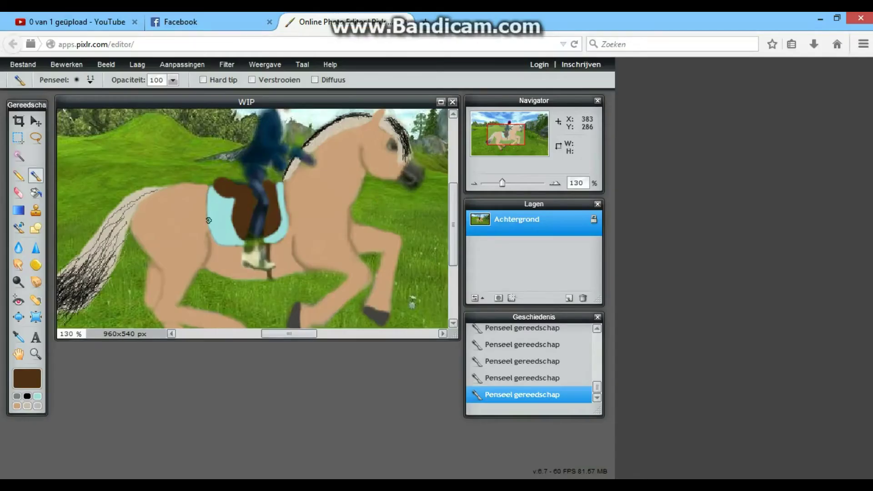
# Step: Smudge the saddle's edges smooth and paint dark brown bridle straps across the horse's muzzle, cheek and throat
pyautogui.press('h')
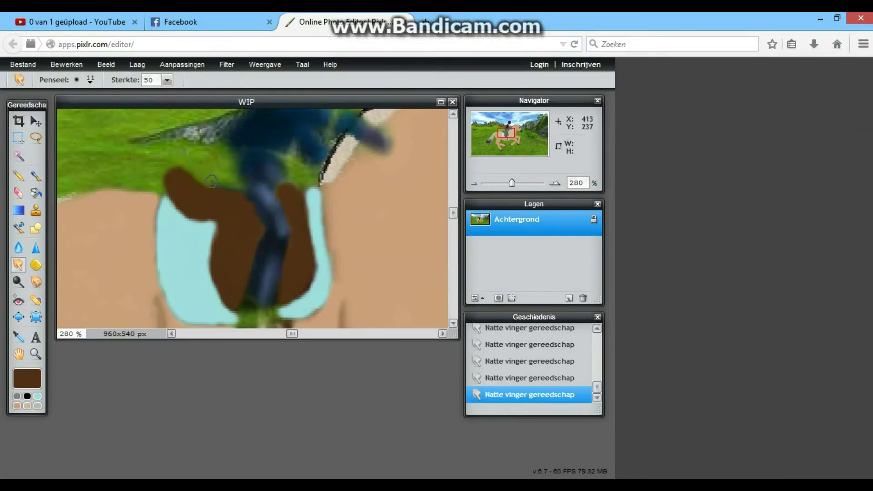
pyautogui.press('b')
pyautogui.click(222, 216)
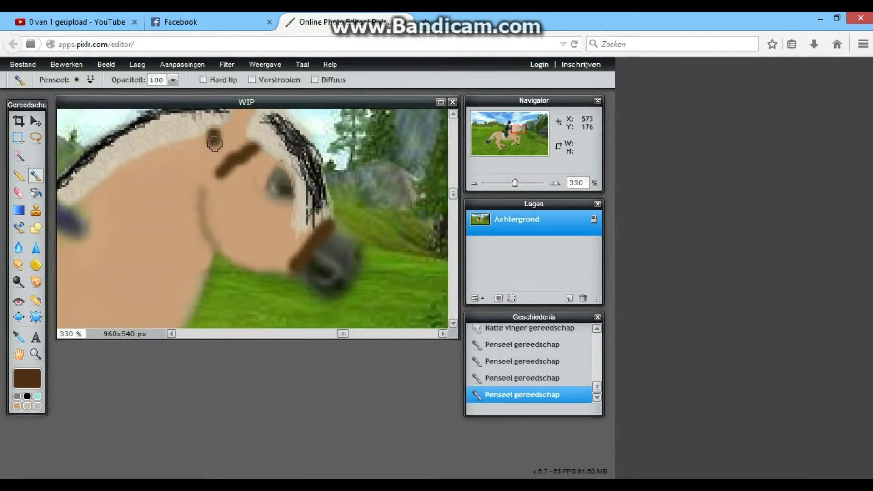
pyautogui.moveTo(215, 143); pyautogui.dragTo(223, 256)
pyautogui.moveTo(222, 181)
pyautogui.mouseDown()
pyautogui.moveTo(248, 191)
pyautogui.moveTo(240, 194)
pyautogui.mouseUp()
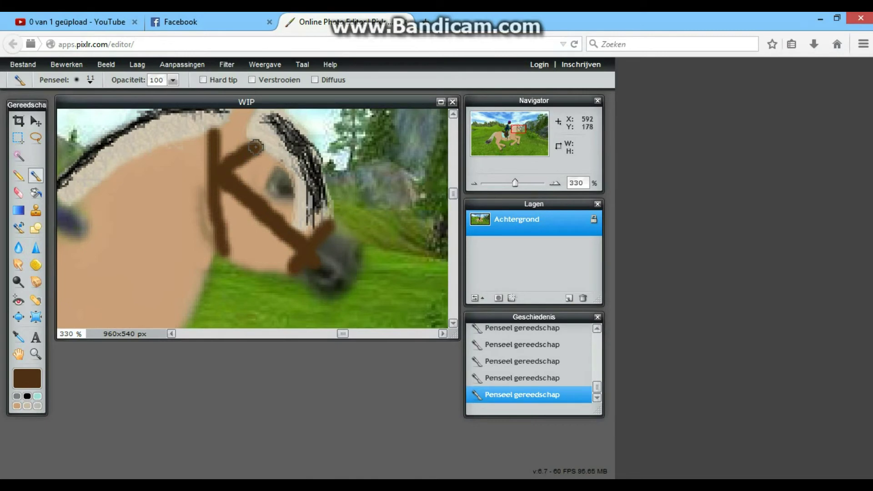
pyautogui.hscroll(-3, 252, 219)
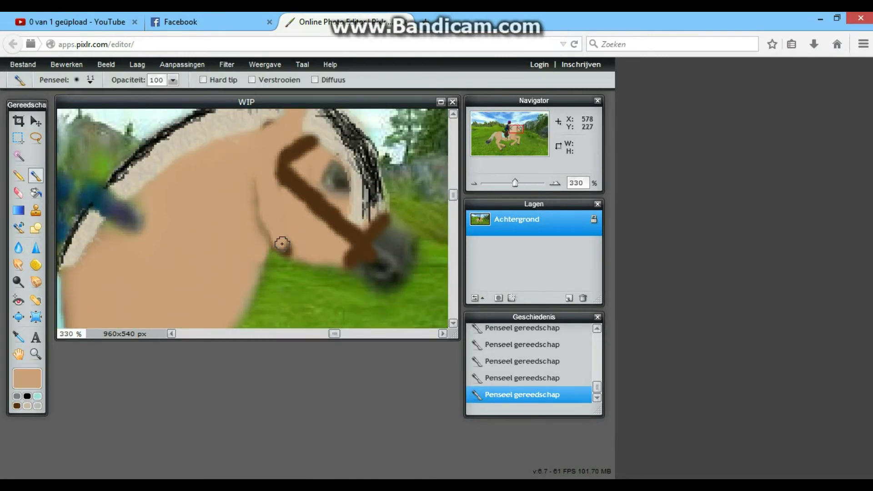
# Step: Cover the throat strap with the coat colour and repaint it dark brown, curving along the back of the jaw
pyautogui.moveTo(274, 233); pyautogui.dragTo(283, 249)
pyautogui.press('x')
pyautogui.moveTo(268, 125); pyautogui.dragTo(263, 196)
pyautogui.scroll(2, 180, 250)
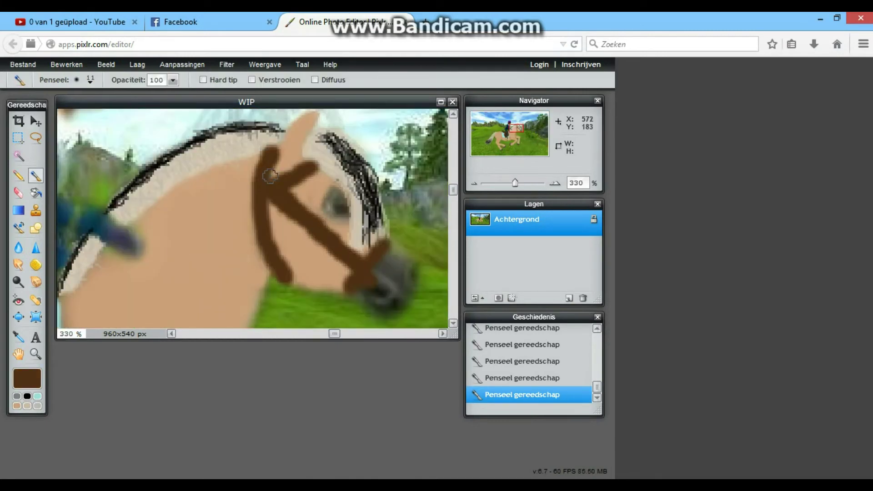
# Step: Cover the cheek strap with the coat colour and repaint it dark brown from the headpiece towards the noseband
pyautogui.moveTo(275, 206); pyautogui.dragTo(318, 234)
pyautogui.press('x')
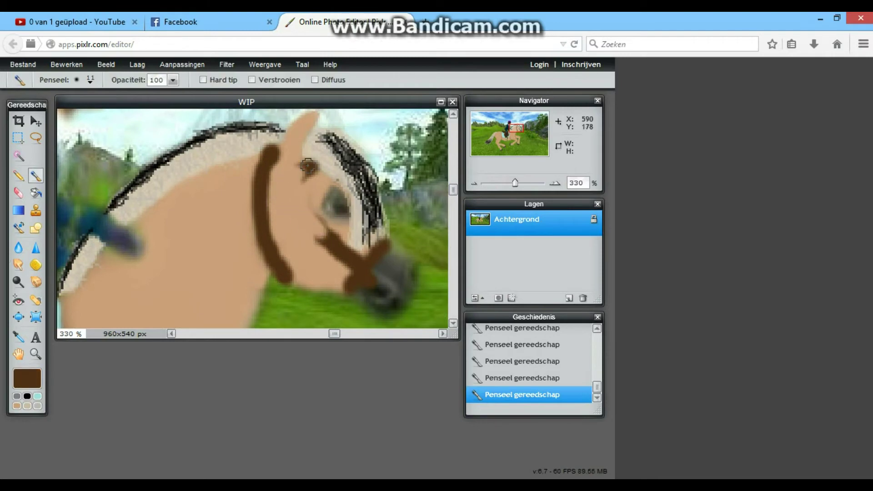
pyautogui.moveTo(270, 157); pyautogui.dragTo(302, 211)
pyautogui.moveTo(286, 272); pyautogui.dragTo(292, 274)
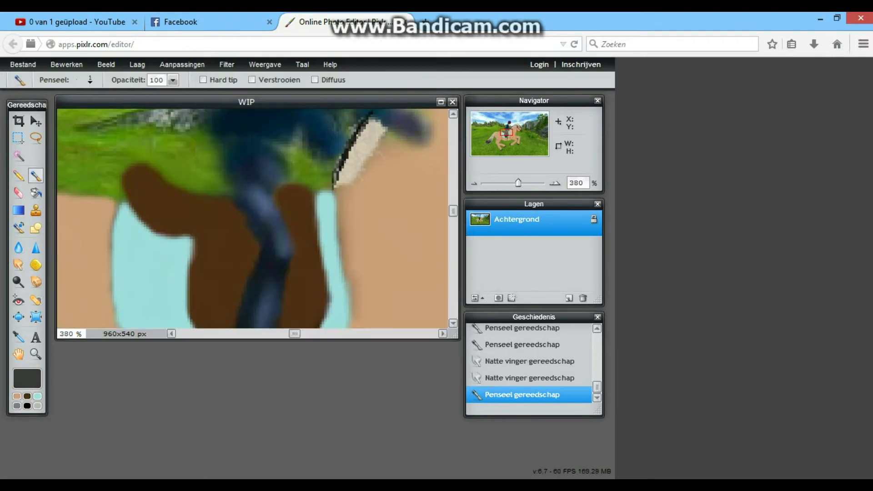
# Step: Choose a near-black colour and paint the rider's trousers from the hip down the leg
pyautogui.click(27, 378)
pyautogui.click(444, 354)
pyautogui.moveTo(254, 172); pyautogui.dragTo(259, 254)
pyautogui.moveTo(259, 191)
pyautogui.mouseDown()
pyautogui.moveTo(272, 257)
pyautogui.moveTo(246, 227)
pyautogui.moveTo(231, 169)
pyautogui.mouseUp()
pyautogui.scroll(-3, 235, 240)
pyautogui.scroll(3, 235, 239)
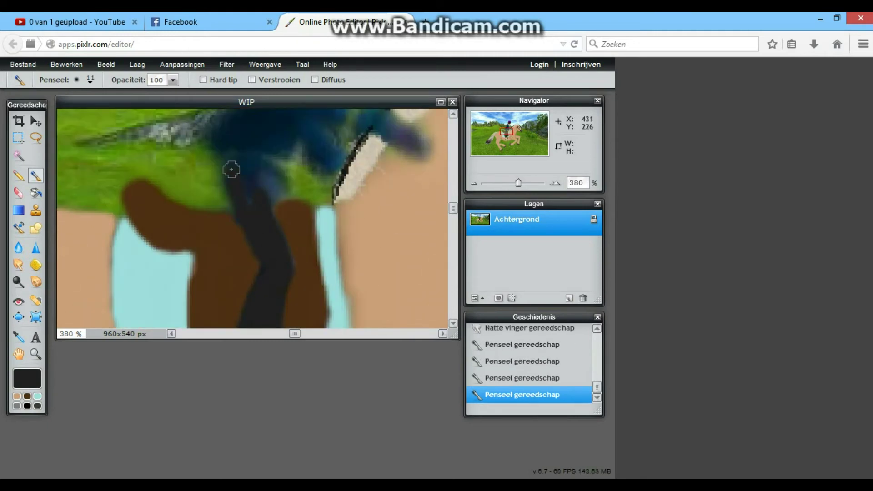
pyautogui.scroll(-5, 266, 254)
pyautogui.scroll(4, 266, 254)
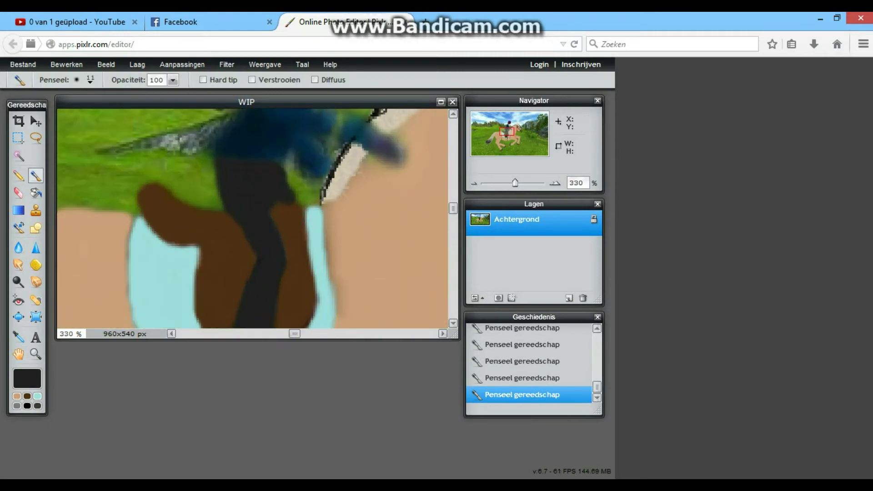
# Step: Touch up the outline of the rider's thigh and lower leg with sampled grass green and near-black
pyautogui.keyDown('alt'); pyautogui.click(267, 188); pyautogui.keyUp('alt')
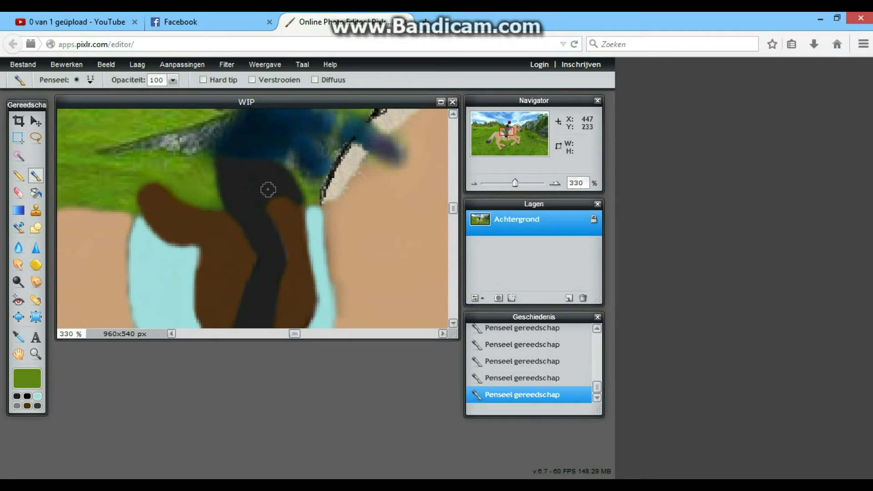
pyautogui.scroll(-5, 267, 189)
pyautogui.scroll(4, 266, 191)
pyautogui.scroll(1, 267, 189)
pyautogui.keyDown('alt'); pyautogui.click(232, 196); pyautogui.keyUp('alt')
pyautogui.moveTo(227, 214)
pyautogui.mouseDown()
pyautogui.moveTo(229, 163)
pyautogui.moveTo(263, 205)
pyautogui.moveTo(239, 271)
pyautogui.mouseUp()
pyautogui.scroll(-5, 273, 196)
pyautogui.scroll(4, 264, 200)
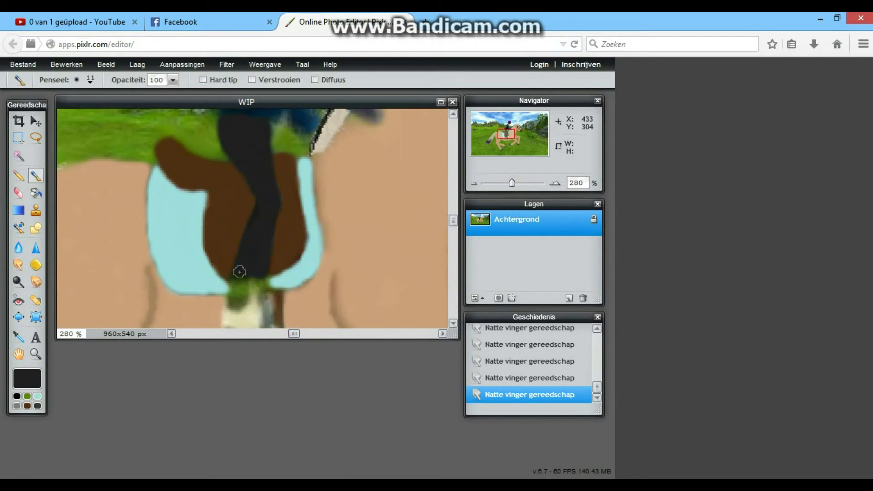
# Step: Paint the stirrup leather dark brown beside the rider's boot, comparing the last stroke by undoing and redoing it
pyautogui.scroll(2, 252, 218)
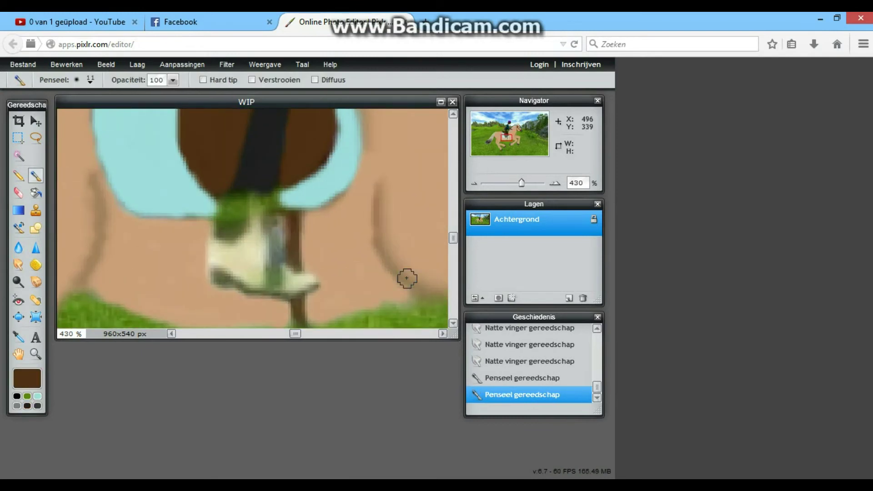
pyautogui.moveTo(295, 258); pyautogui.dragTo(291, 273)
pyautogui.moveTo(272, 228); pyautogui.dragTo(79, 283)
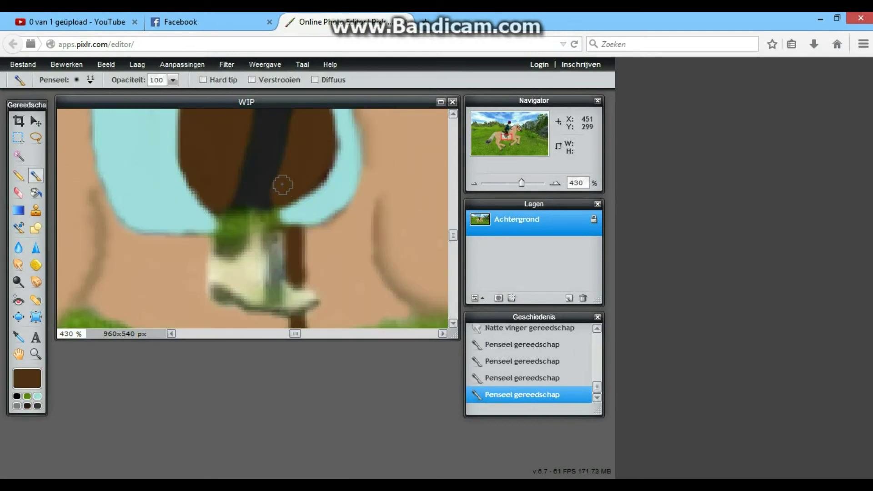
pyautogui.scroll(-4, 282, 185)
pyautogui.hotkey('ctrl', 'z')
pyautogui.hotkey('ctrl', 'y')
pyautogui.hotkey('ctrl', 'z')
pyautogui.scroll(5, 270, 167)
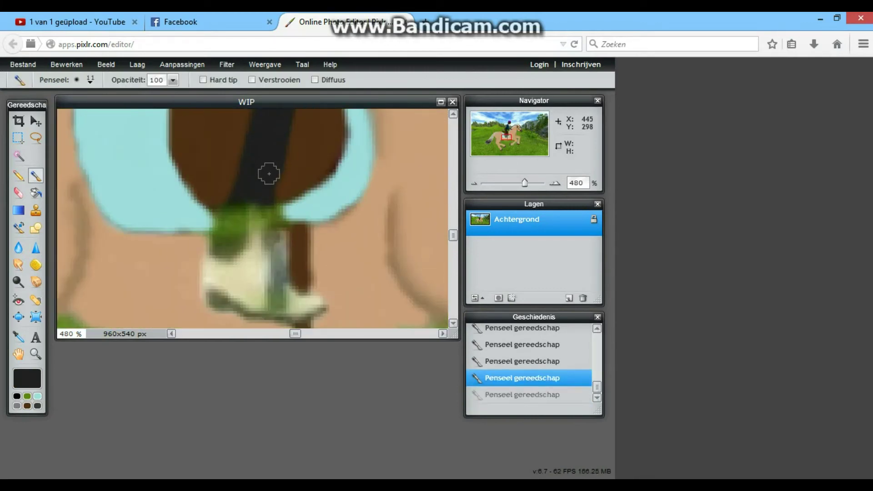
pyautogui.hotkey('ctrl', 'y')
# Step: Paint the rider's boot a very dark brown from the lower leg to the toe
pyautogui.scroll(-5, 270, 166)
pyautogui.scroll(4, 270, 166)
pyautogui.keyDown('alt'); pyautogui.click(244, 195); pyautogui.keyUp('alt')
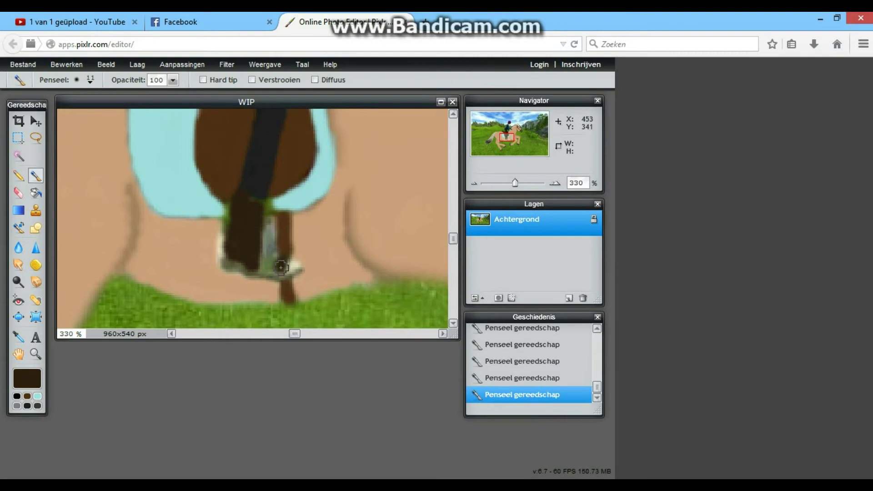
pyautogui.click(282, 261)
pyautogui.scroll(2, 247, 208)
pyautogui.scroll(-4, 239, 190)
pyautogui.scroll(1, 255, 212)
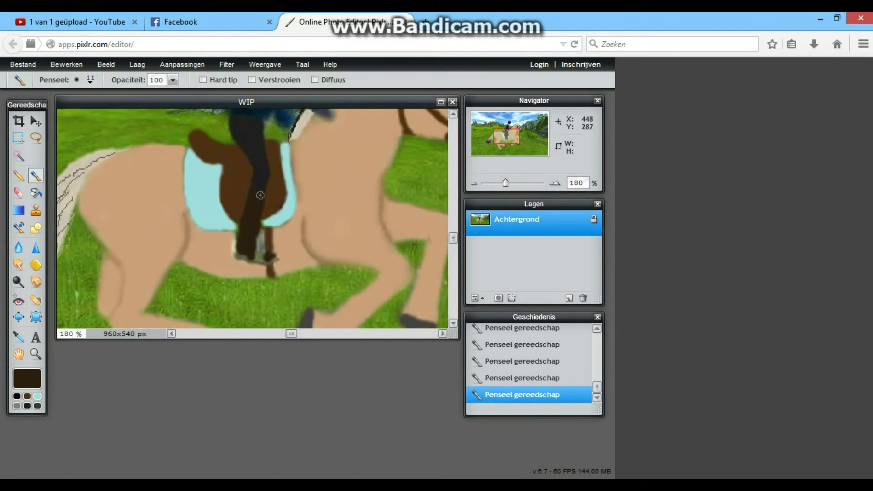
# Step: Draw a black heel and sole along the underside of the rider's boot with a hard-tipped brush
pyautogui.keyDown('alt'); pyautogui.click(254, 226); pyautogui.keyUp('alt')
pyautogui.scroll(-2, 254, 226)
pyautogui.scroll(6, 269, 231)
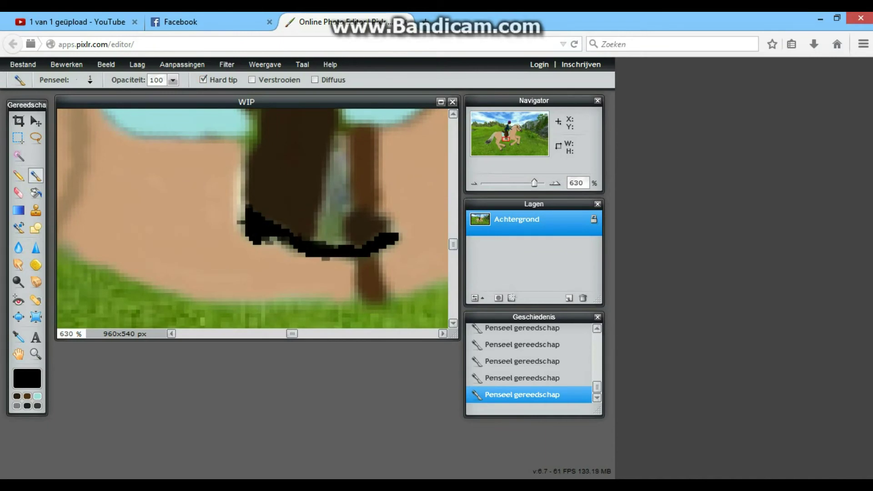
# Step: Paint over the leftover pale area behind the boot with the horse's coat colour, undoing the mismatched strokes
pyautogui.scroll(-2, 245, 213)
pyautogui.keyDown('alt'); pyautogui.click(222, 190); pyautogui.keyUp('alt')
pyautogui.rightClick(219, 187)
pyautogui.click(244, 240)
pyautogui.hotkey('ctrl', 'z')
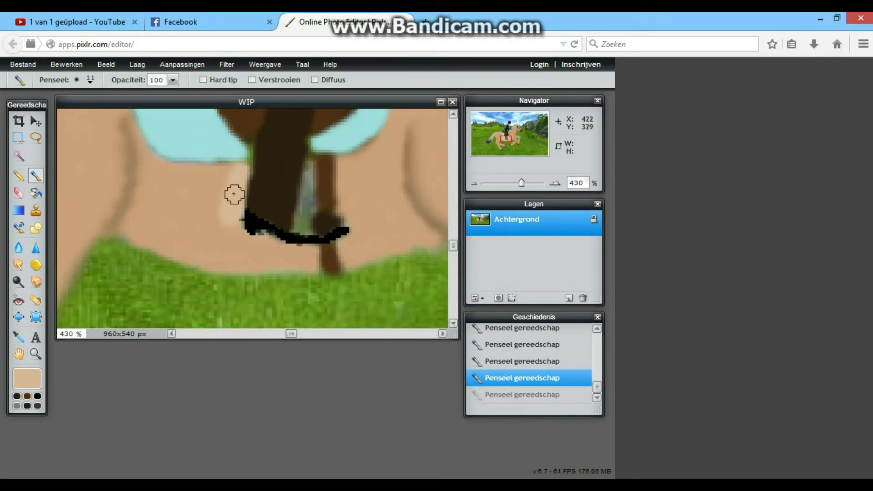
pyautogui.hotkey('ctrl', 'z')
pyautogui.click(234, 218)
pyautogui.scroll(3, 204, 206)
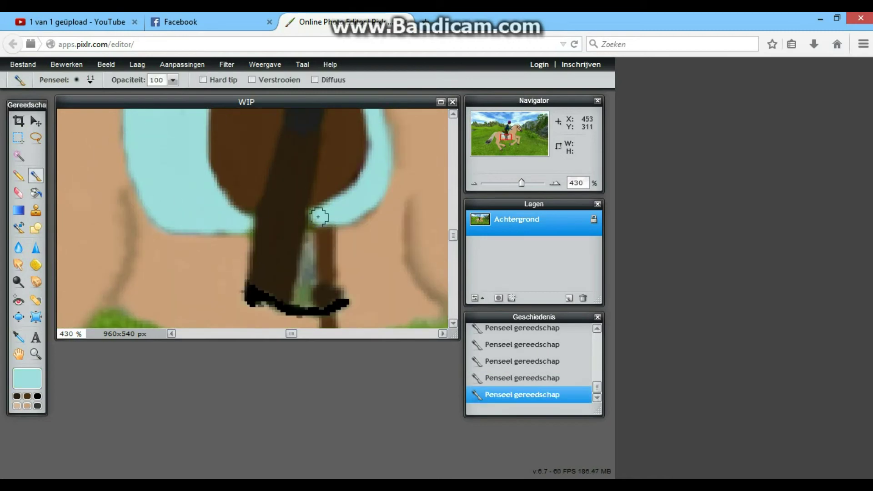
# Step: Touch up the saddle blanket's lower edge in turquoise and paint a mid-grey stirrup beside the boot
pyautogui.keyDown('alt'); pyautogui.click(318, 214); pyautogui.keyUp('alt')
pyautogui.hotkey('ctrl', 'z')
pyautogui.scroll(-1, 255, 218)
pyautogui.click(27, 378)
pyautogui.click(445, 356)
pyautogui.moveTo(300, 232); pyautogui.dragTo(296, 287)
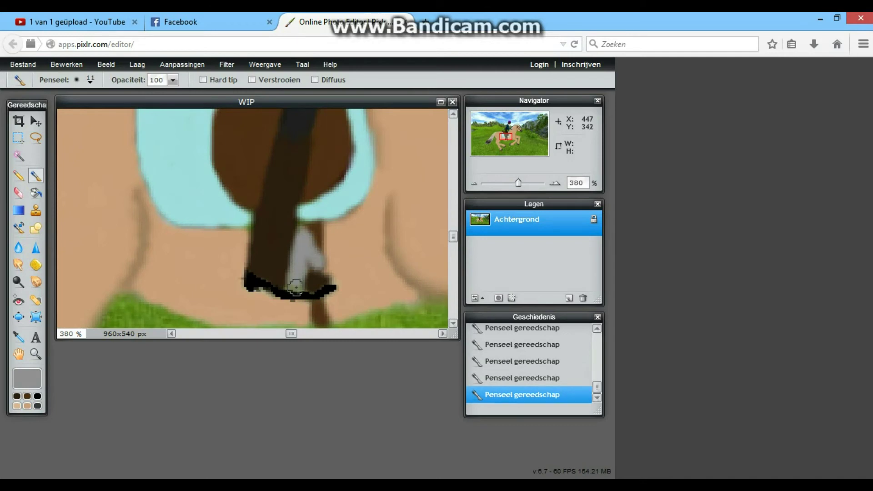
# Step: Connect the grey stirrup to the saddle with a dark brown strap and touch up the blanket around it
pyautogui.click(27, 378)
pyautogui.click(445, 357)
pyautogui.rightClick(302, 222)
pyautogui.click(305, 227)
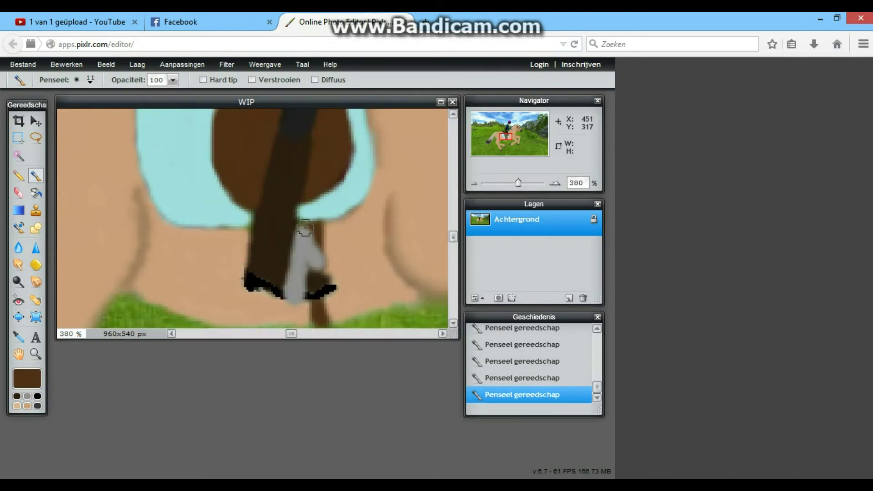
pyautogui.keyDown('alt'); pyautogui.click(304, 226); pyautogui.keyUp('alt')
pyautogui.scroll(1, 359, 210)
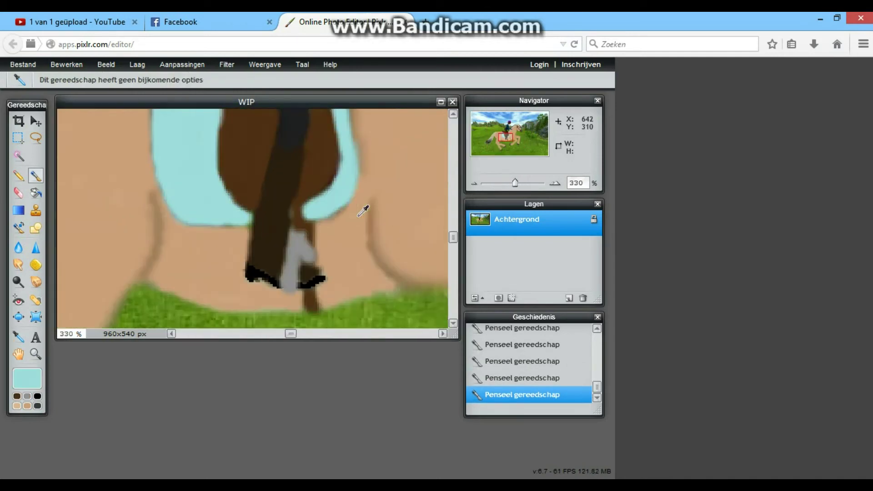
pyautogui.keyDown('alt'); pyautogui.click(286, 301); pyautogui.keyUp('alt')
pyautogui.scroll(-5, 351, 255)
pyautogui.scroll(4, 350, 254)
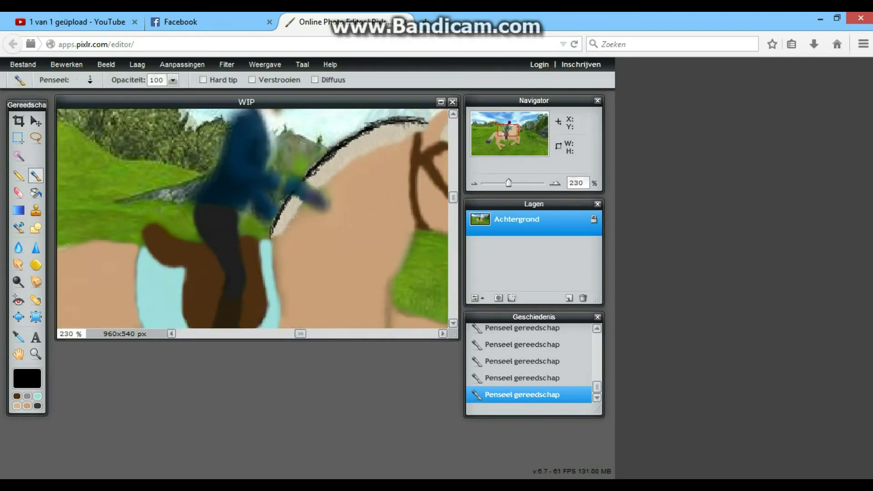
# Step: Choose a light beige skin tone and paint both of the rider's arms and the hand
pyautogui.keyDown('alt'); pyautogui.click(351, 255); pyautogui.keyUp('alt')
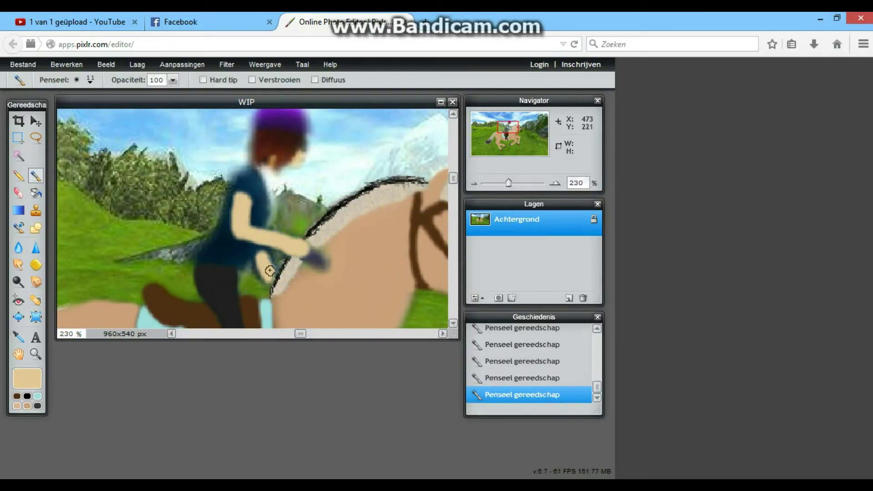
pyautogui.scroll(3, 270, 270)
pyautogui.moveTo(269, 180)
pyautogui.mouseDown()
pyautogui.moveTo(282, 228)
pyautogui.moveTo(302, 224)
pyautogui.mouseUp()
pyautogui.scroll(2, 302, 224)
pyautogui.moveTo(255, 193)
pyautogui.mouseDown()
pyautogui.moveTo(266, 154)
pyautogui.moveTo(253, 183)
pyautogui.mouseUp()
pyautogui.scroll(-5, 254, 183)
pyautogui.scroll(3, 254, 183)
# Step: Choose a dark violet-blue and paint over the rider's shirt around the arms
pyautogui.click(27, 378)
pyautogui.click(241, 213)
pyautogui.click(444, 356)
pyautogui.moveTo(180, 177)
pyautogui.mouseDown()
pyautogui.moveTo(197, 201)
pyautogui.moveTo(230, 205)
pyautogui.moveTo(244, 185)
pyautogui.mouseUp()
pyautogui.scroll(3, 178, 191)
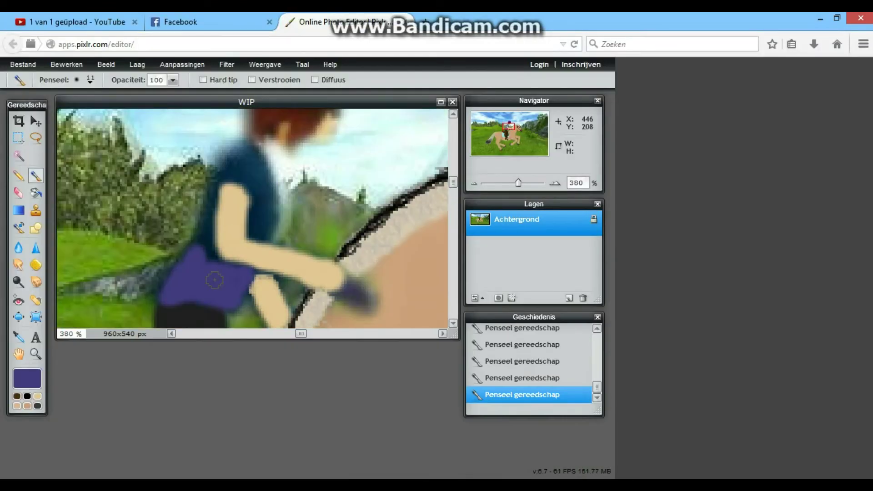
pyautogui.scroll(1, 185, 296)
# Step: Paint the rider's face and neck in the skin tone and the riding cap with its peak near-black
pyautogui.keyDown('alt'); pyautogui.click(305, 212); pyautogui.keyUp('alt')
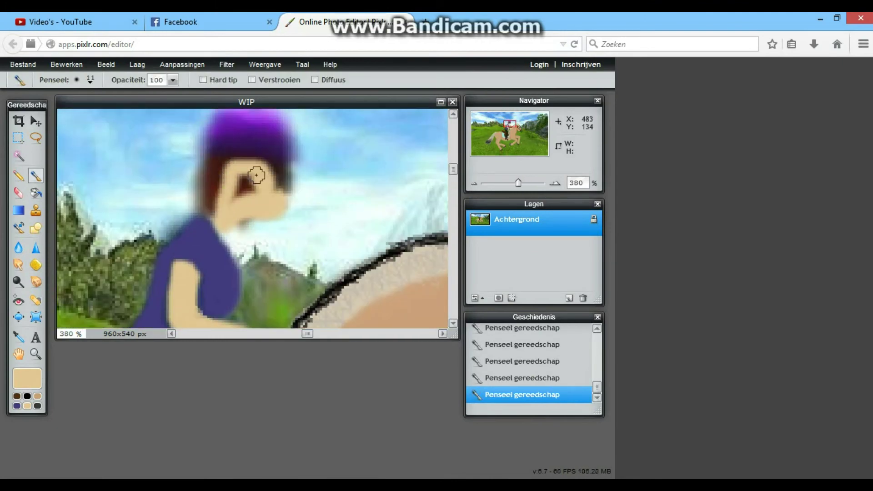
pyautogui.scroll(2, 279, 156)
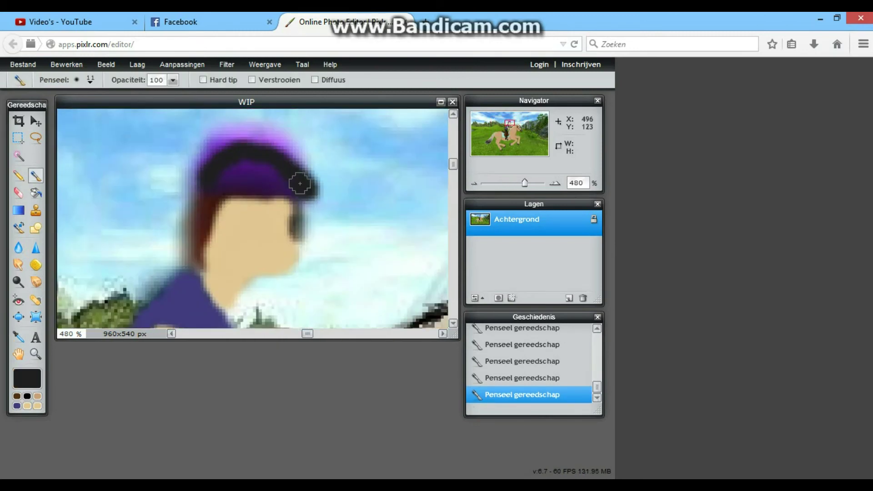
pyautogui.moveTo(302, 185); pyautogui.dragTo(321, 192)
# Step: Paint the rider's long hair dark reddish-brown, from under the cap down the back and forward over the temple
pyautogui.press('u')
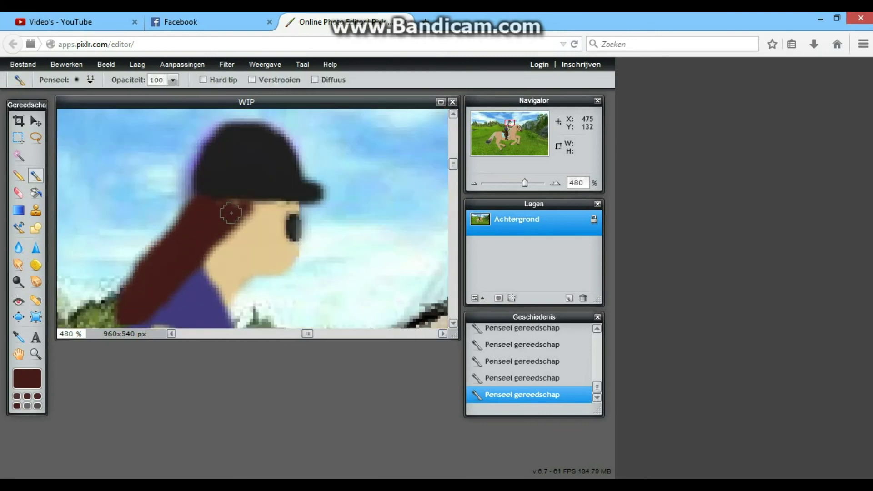
pyautogui.scroll(-5, 231, 212)
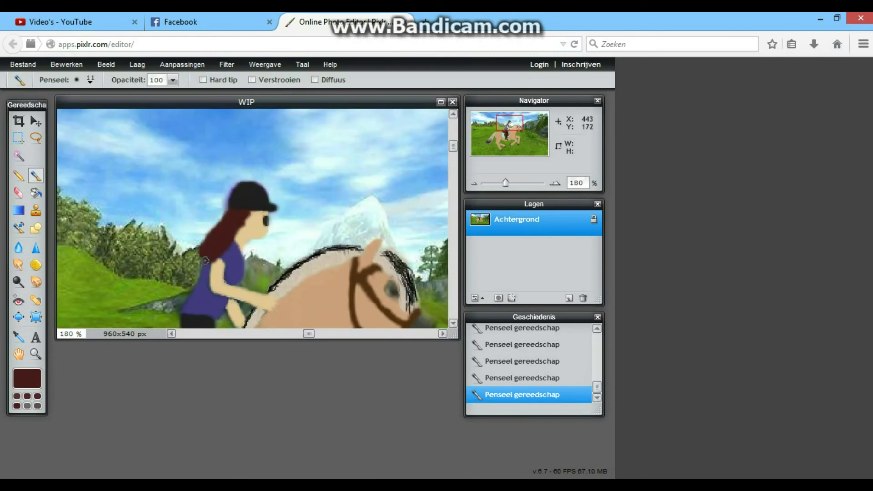
pyautogui.scroll(5, 239, 228)
pyautogui.rightClick(253, 212)
pyautogui.click(274, 210)
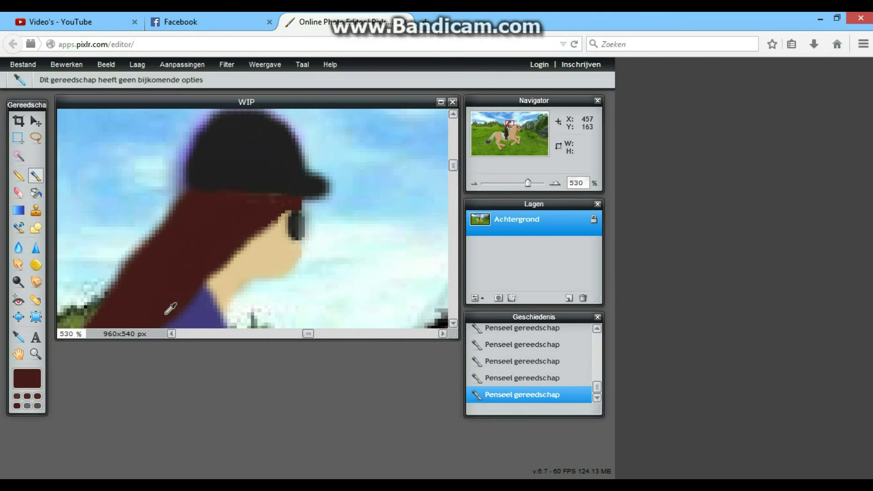
# Step: Reduce the brush size and draw the dark arm of the rider's sunglasses back to the hair
pyautogui.rightClick(288, 146)
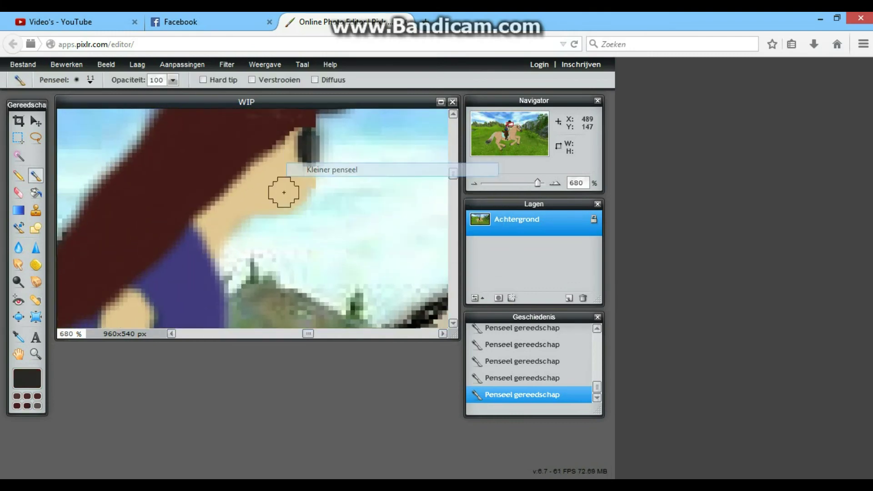
pyautogui.click(285, 154)
pyautogui.hotkey('ctrl', 'y')
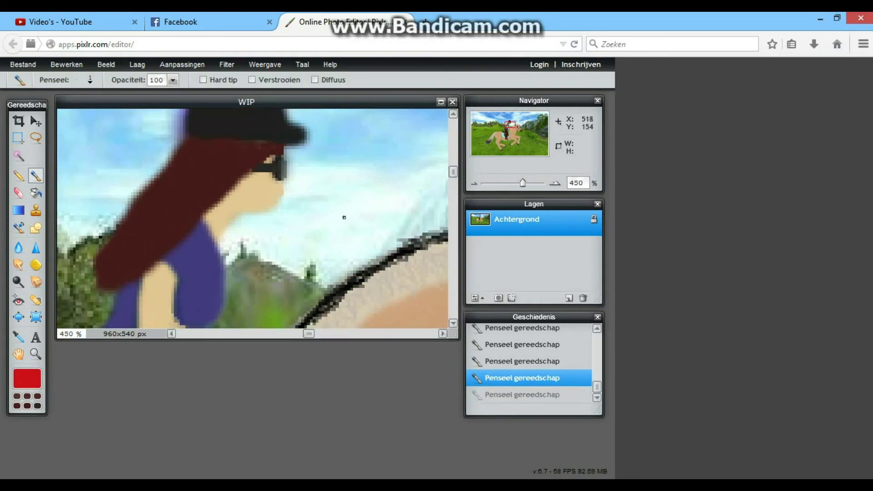
# Step: Paint small bright red lips on the rider's face and compare the last strokes by undoing and redoing them
pyautogui.click(272, 200)
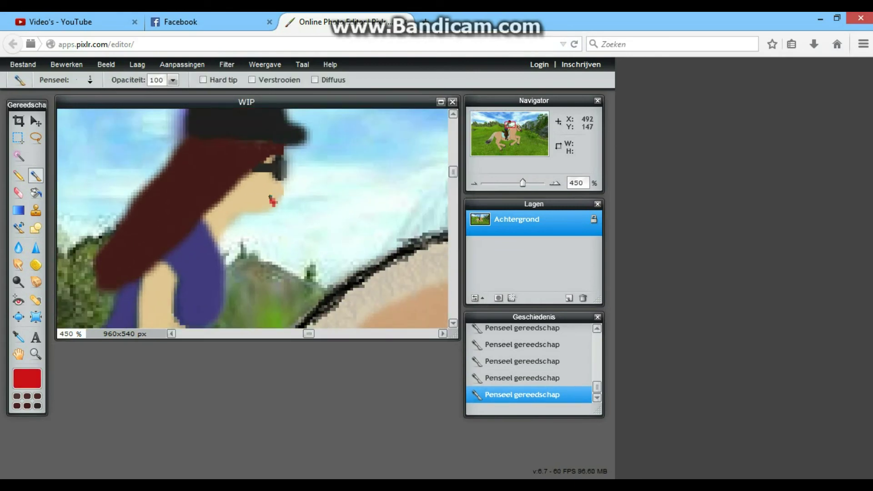
pyautogui.hotkey('ctrl', 'z')
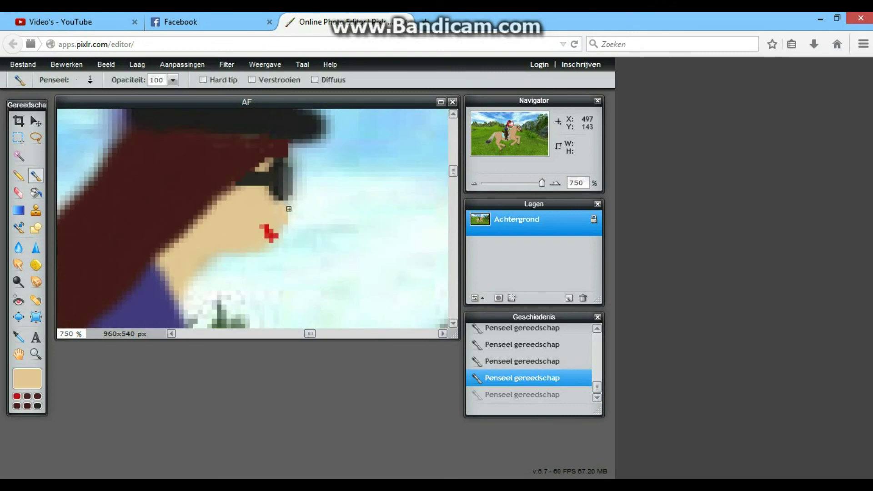
pyautogui.hotkey('ctrl', 'y')
pyautogui.hotkey('ctrl', 'z')
pyautogui.hotkey('ctrl', 'z')
pyautogui.hotkey('ctrl', 'y')
pyautogui.hotkey('ctrl', 'y')
pyautogui.scroll(-1, 340, 199)
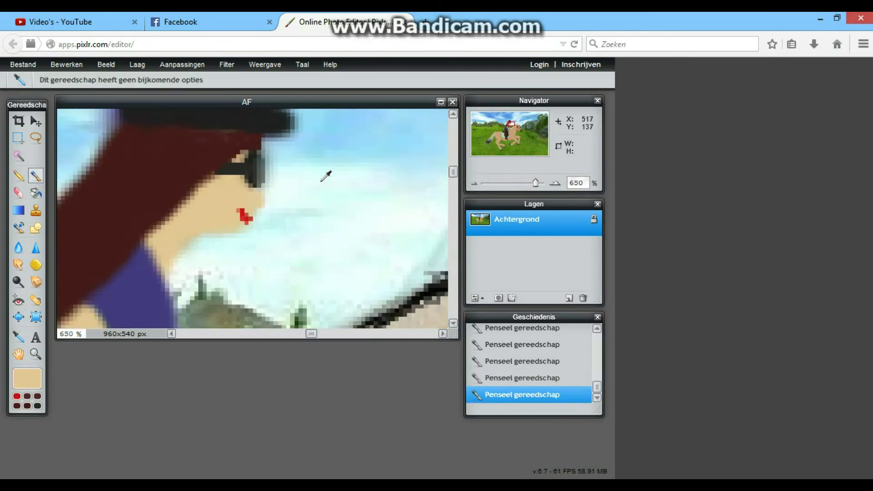
# Step: Sample the red of the rider's lips as the brush colour
pyautogui.press('b')
pyautogui.keyDown('alt'); pyautogui.click(244, 222); pyautogui.keyUp('alt')
pyautogui.scroll(-5, 244, 222)
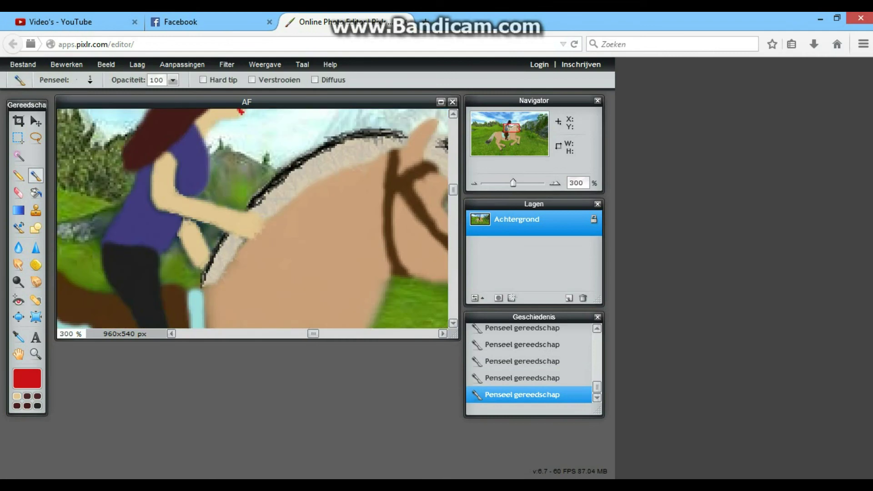
# Step: Sample the hair colour and draw fine strands through the rider's long hair in slightly varied reddish-brown shades
pyautogui.press('z')
pyautogui.scroll(5, 306, 152)
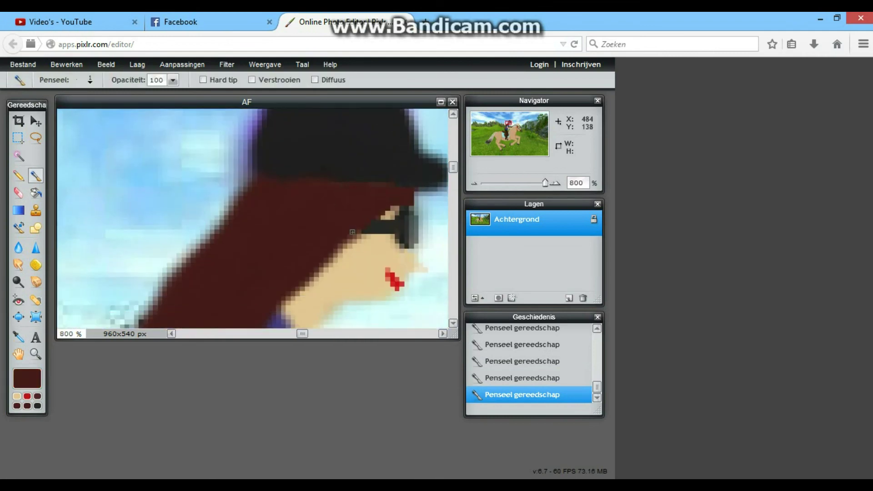
pyautogui.scroll(-4, 353, 231)
pyautogui.click(26, 378)
pyautogui.click(337, 356)
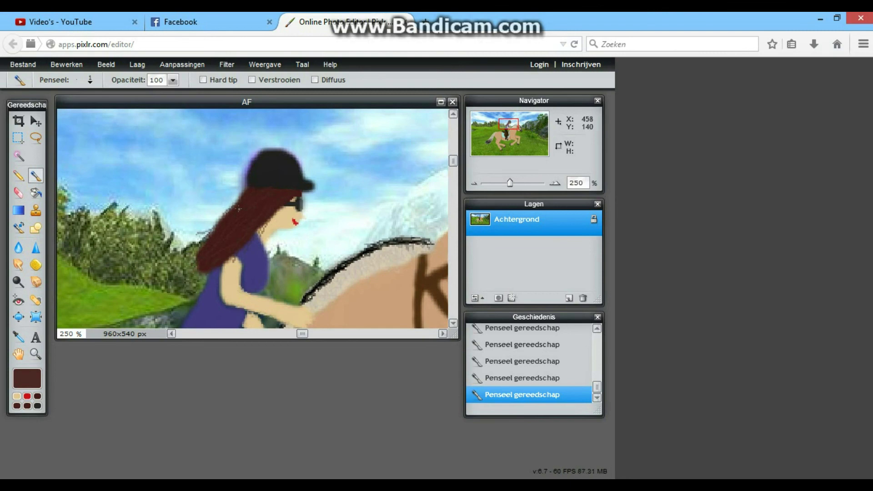
pyautogui.click(27, 378)
pyautogui.click(444, 356)
# Step: Draw a thin rein in the bridle's brown from the horse's bit across the neck to the rider's hand, and undo the last stroke
pyautogui.scroll(1, 390, 165)
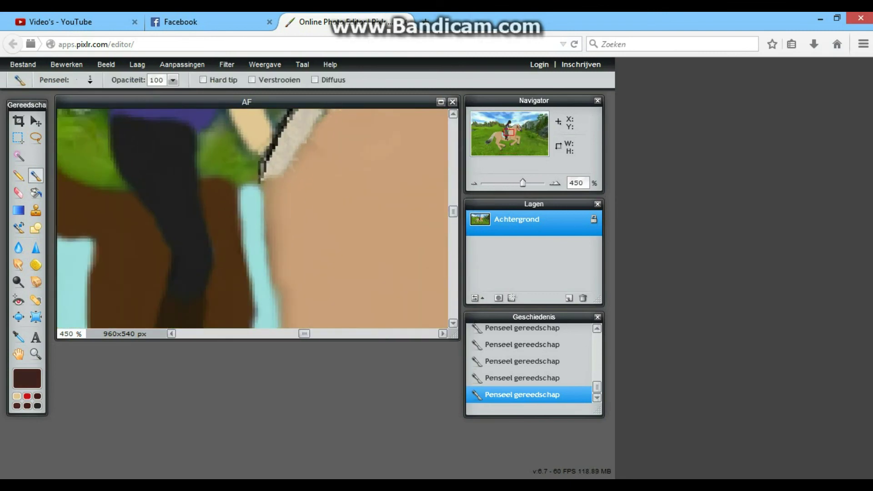
pyautogui.scroll(-1, 390, 166)
pyautogui.press('x')
pyautogui.scroll(1, 389, 166)
pyautogui.moveTo(426, 293); pyautogui.dragTo(396, 252)
pyautogui.press('x')
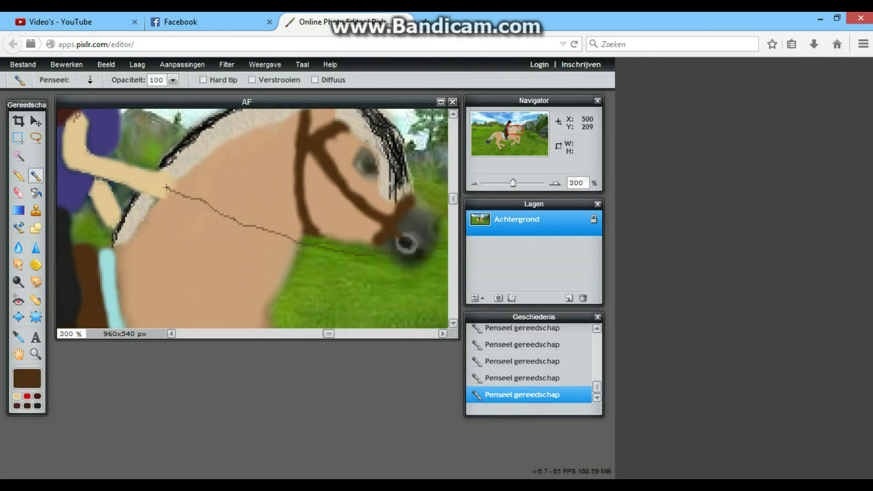
pyautogui.hotkey('ctrl', 'z')
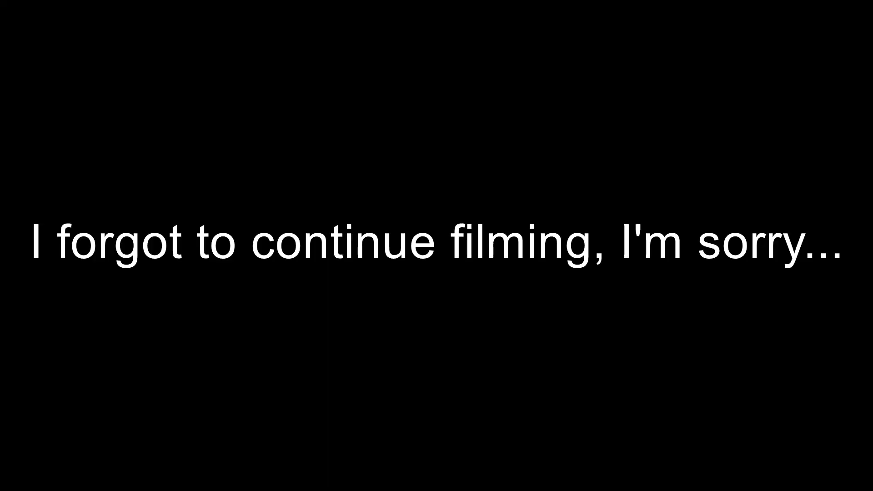